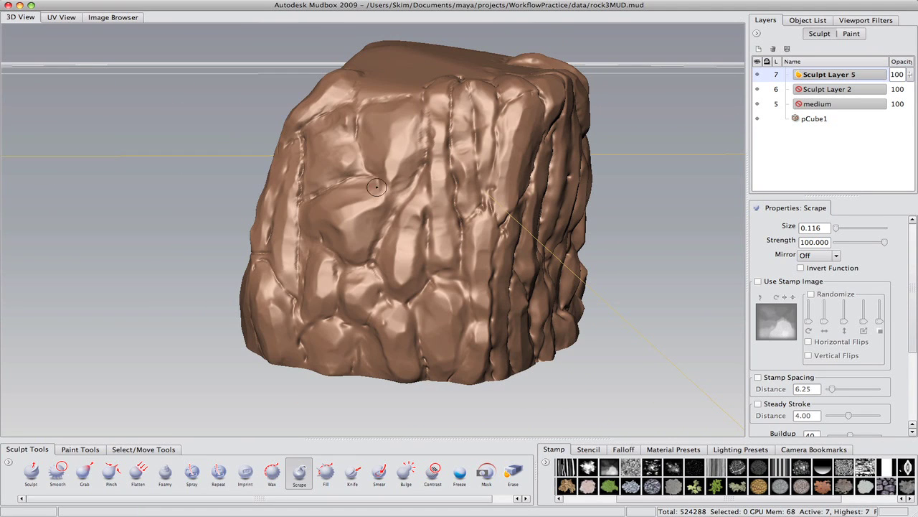
- Examine the rock's carved faces, flat top and smooth uncarved end from several angles
left_click_drag(397, 191, 405, 164, "alt")
mouse_move(409, 227)
left_mouse_down("alt")
mouse_move(393, 267)
mouse_move(441, 173)
left_mouse_up("alt")
left_click_drag(402, 280, 642, 155, "alt")
right_click_drag(642, 156, 581, 154, "alt")
left_click_drag(580, 154, 553, 154, "alt")
right_click_drag(553, 154, 631, 154, "alt")
left_click_drag(445, 158, 478, 253, "alt")
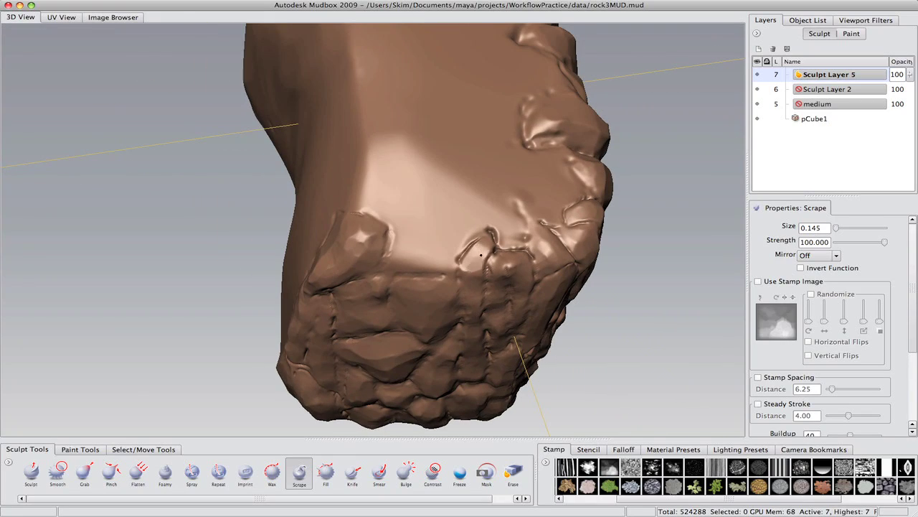
left_click_drag(566, 170, 521, 168, "alt")
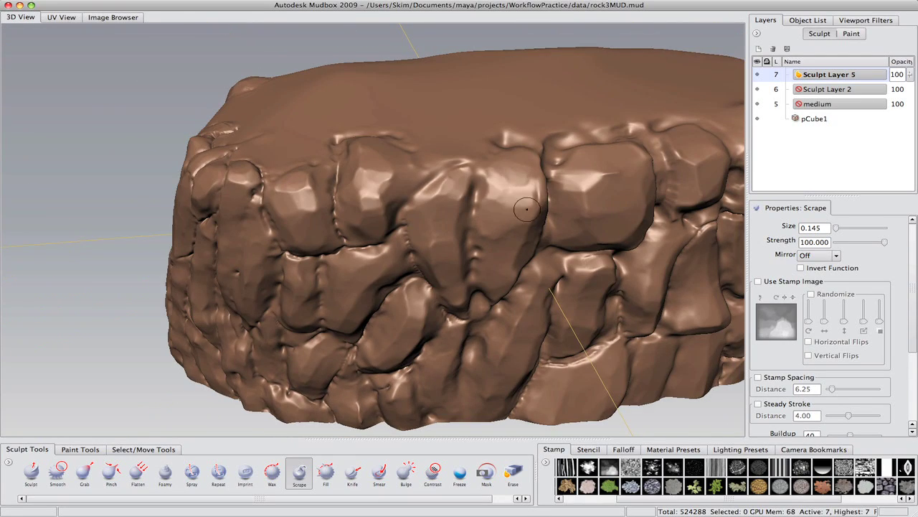
left_click_drag(582, 181, 495, 223, "alt")
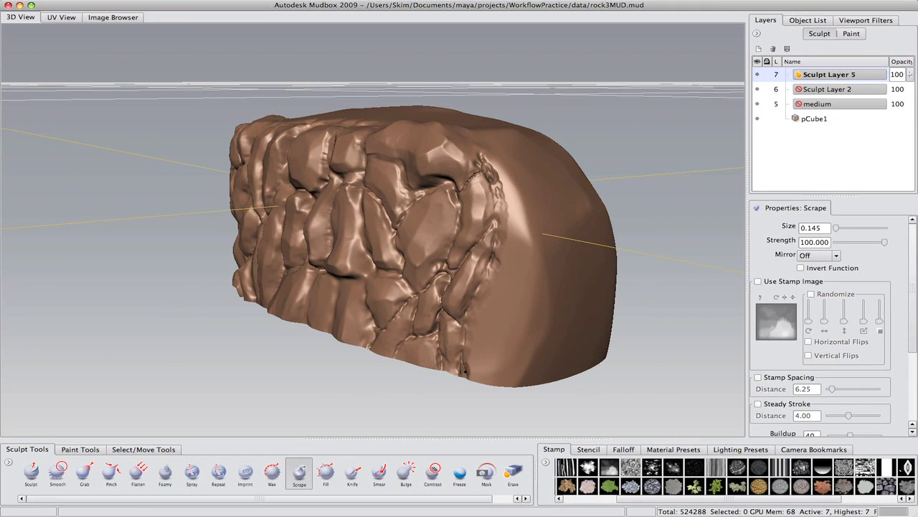
left_click_drag(462, 379, 558, 291, "alt")
left_click_drag(543, 163, 484, 189, "alt")
left_click_drag(488, 225, 359, 280, "alt")
left_click_drag(656, 130, 333, 228, "alt")
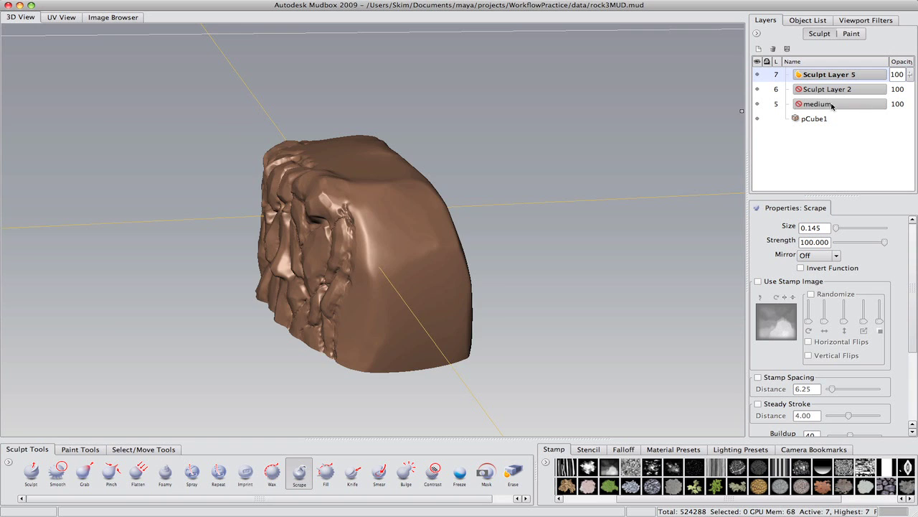
- Step the mesh down to subdivision level 5 and make the medium sculpt layer active
left_click_drag(570, 175, 648, 172, "alt")
key("Page_Down")
key("Page_Down")
left_click(787, 105)
mouse_move(572, 232)
left_mouse_down("alt")
mouse_move(583, 203)
mouse_move(578, 172)
mouse_move(581, 260)
mouse_move(610, 248)
left_mouse_up("alt")
- Carve vertical grooves down the rock's smooth end with the stamped Sculpt brush at size 0.500 and strength 1.124
left_click(31, 472)
mouse_move(496, 279)
left_mouse_down("alt")
mouse_move(497, 242)
mouse_move(411, 206)
left_mouse_up("alt")
mouse_move(419, 350)
left_mouse_down("alt")
mouse_move(492, 357)
mouse_move(439, 376)
left_mouse_up("alt")
left_click_drag(453, 240, 428, 228)
left_click_drag(419, 279, 407, 180, "alt")
left_click_drag(430, 316, 440, 337)
mouse_move(437, 223)
left_mouse_down("alt")
mouse_move(345, 235)
mouse_move(340, 298)
mouse_move(401, 208)
mouse_move(316, 230)
left_mouse_up("alt")
left_click_drag(252, 206, 281, 317)
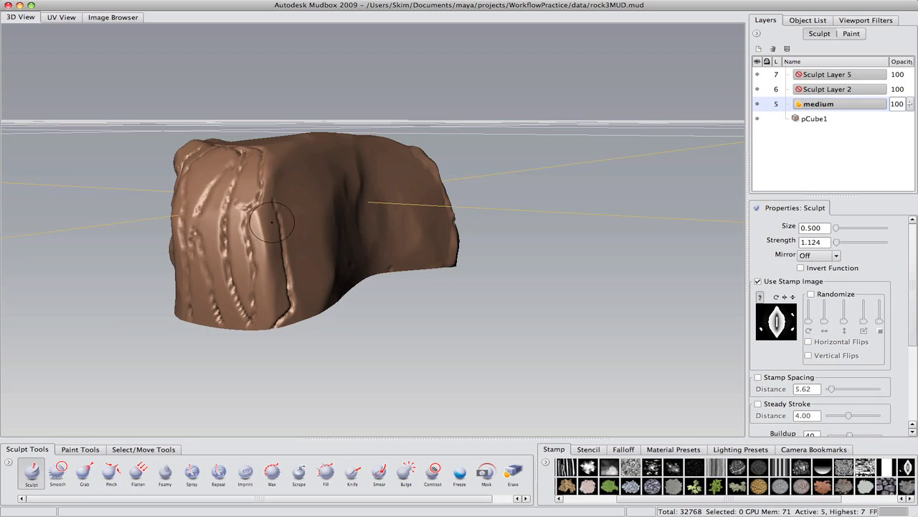
- Return to Sculpt Layer 5 at level 7 and toggle the Sculpt brush's stamp image
left_click_drag(516, 115, 726, 126, "alt")
left_click(827, 74)
left_click_drag(529, 191, 599, 136, "alt")
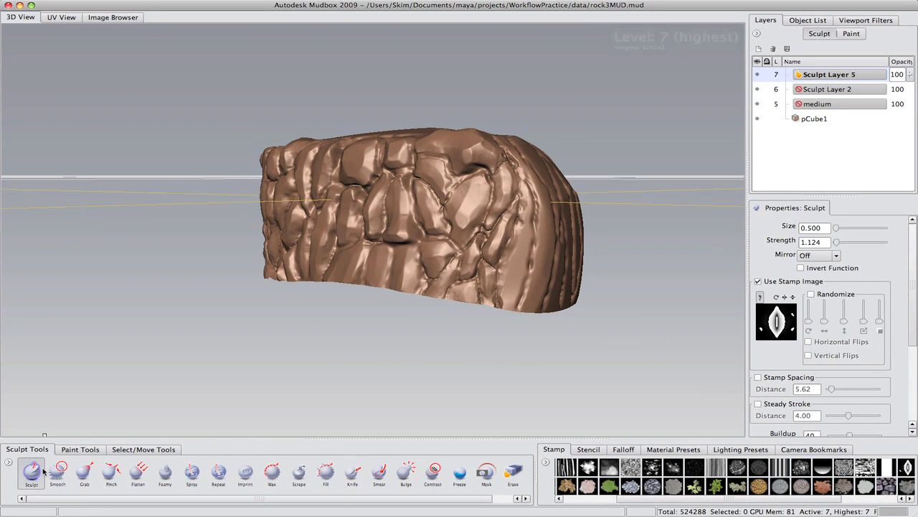
left_click(758, 281)
mouse_move(540, 198)
left_mouse_down("alt")
mouse_move(465, 189)
mouse_move(407, 206)
mouse_move(388, 228)
left_mouse_up("alt")
left_click_drag(367, 298, 301, 262, "alt")
mouse_move(305, 203)
left_mouse_down("alt")
mouse_move(255, 180)
mouse_move(190, 171)
mouse_move(137, 166)
mouse_move(83, 185)
mouse_move(139, 359)
left_mouse_up("alt")
- Flatten the first rounded ridges beside the carved long side using the Scrape brush at strength 100
left_click(299, 474)
right_click_drag(474, 208, 516, 203, "alt")
left_click_drag(517, 203, 574, 151, "alt")
left_click_drag(502, 202, 482, 200)
left_click_drag(482, 236, 495, 194, "alt")
left_click_drag(483, 277, 538, 252, "alt")
left_click_drag(547, 194, 546, 277)
mouse_move(545, 244)
left_mouse_down("alt")
mouse_move(460, 308)
mouse_move(568, 169)
mouse_move(446, 199)
mouse_move(431, 294)
mouse_move(459, 197)
mouse_move(720, 208)
mouse_move(560, 240)
mouse_move(458, 217)
left_mouse_up("alt")
- Scrape more planes into the vertical ridges across the grooved end of the rock
left_click_drag(375, 275, 488, 170, "alt")
right_click_drag(488, 170, 531, 187, "alt")
left_click_drag(431, 193, 251, 194, "alt")
mouse_move(244, 194)
left_mouse_down()
mouse_move(223, 176)
mouse_move(231, 183)
left_mouse_up()
mouse_move(237, 215)
left_mouse_down("alt")
mouse_move(272, 194)
mouse_move(369, 169)
left_mouse_up("alt")
mouse_move(374, 301)
left_mouse_down("alt")
mouse_move(306, 231)
mouse_move(262, 211)
mouse_move(297, 216)
left_mouse_up("alt")
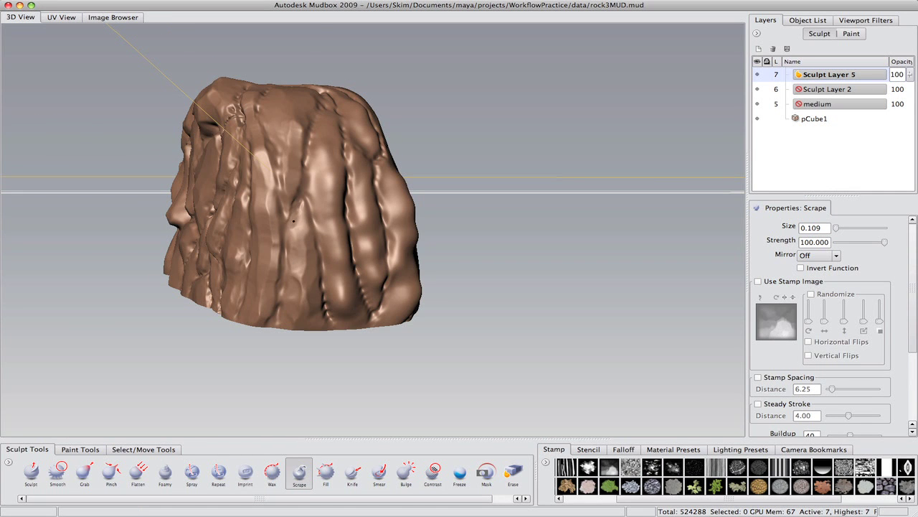
left_click_drag(317, 256, 293, 220, "alt")
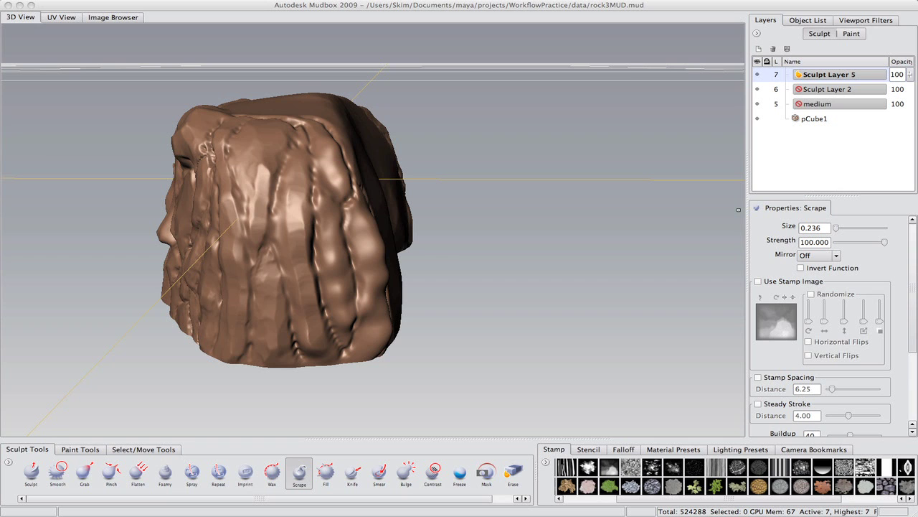
mouse_move(384, 197)
left_mouse_down()
mouse_move(361, 228)
mouse_move(360, 183)
mouse_move(301, 208)
left_mouse_up()
- Scrape flat facets into the upper part of the central ridges on the grooved end, using brush size 0.236
right_click_drag(301, 207, 333, 207, "alt")
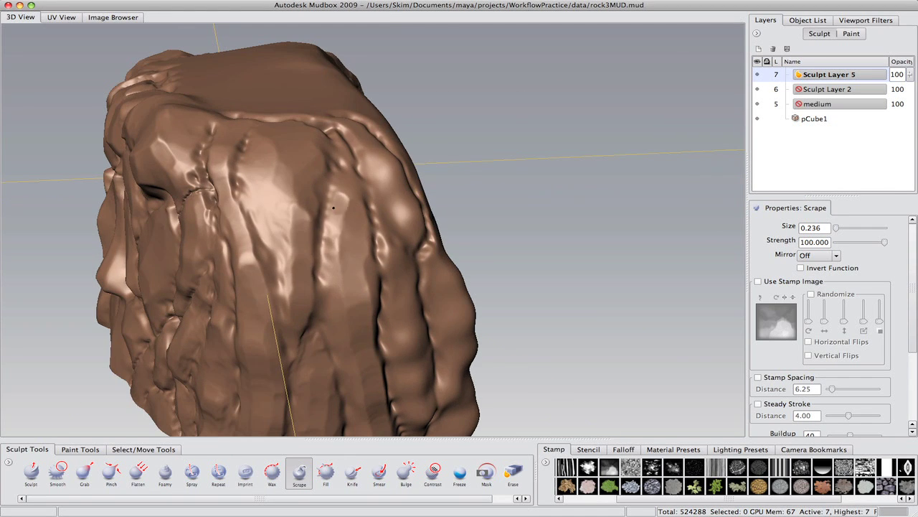
mouse_move(333, 207)
left_mouse_down()
mouse_move(337, 307)
mouse_move(344, 230)
left_mouse_up()
mouse_move(344, 229)
left_mouse_down()
mouse_move(359, 264)
mouse_move(369, 222)
mouse_move(368, 258)
left_mouse_up()
mouse_move(346, 99)
left_mouse_down()
mouse_move(347, 169)
mouse_move(373, 287)
left_mouse_up()
right_click_drag(373, 287, 327, 287, "alt")
left_click_drag(308, 144, 238, 172, "alt")
- Carry the scraped facets down the neighbouring ridges of the grooved end with a brush size of about 0.195
left_click_drag(300, 185, 300, 235)
mouse_move(299, 235)
left_mouse_down("alt")
mouse_move(281, 223)
mouse_move(277, 264)
left_mouse_up("alt")
mouse_move(277, 264)
left_mouse_down("alt")
mouse_move(301, 237)
mouse_move(323, 287)
left_mouse_up("alt")
left_click_drag(306, 252, 307, 288)
left_click_drag(307, 288, 352, 284, "alt")
mouse_move(352, 188)
left_mouse_down()
mouse_move(344, 223)
mouse_move(362, 273)
left_mouse_up()
mouse_move(362, 273)
left_mouse_down("alt")
mouse_move(316, 276)
mouse_move(310, 337)
left_mouse_up("alt")
mouse_move(303, 271)
left_mouse_down()
mouse_move(286, 300)
mouse_move(315, 240)
left_mouse_up()
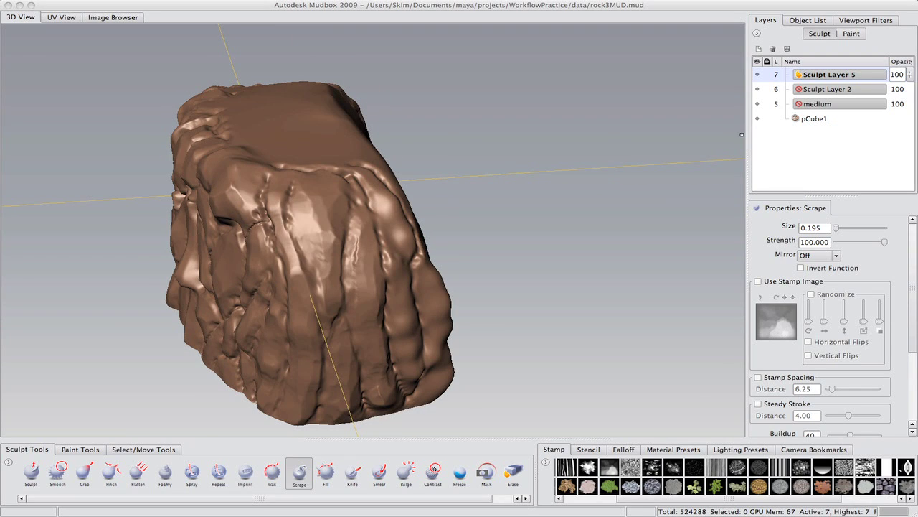
- Adjust the Scrape brush to size 0.208 and flatten the ridge beneath the top edge of the grooved end
key("F9")
key("F9")
left_click_drag(437, 215, 329, 215, "alt")
left_click_drag(237, 202, 238, 231)
left_click_drag(238, 251, 269, 238, "alt")
key("b")
mouse_move(268, 244)
left_mouse_down()
mouse_move(251, 249)
mouse_move(261, 222)
mouse_move(245, 214)
mouse_move(260, 252)
left_mouse_up()
key("b")
left_click_drag(259, 251, 277, 244)
mouse_move(278, 206)
left_mouse_down("alt")
mouse_move(286, 246)
mouse_move(301, 218)
left_mouse_up("alt")
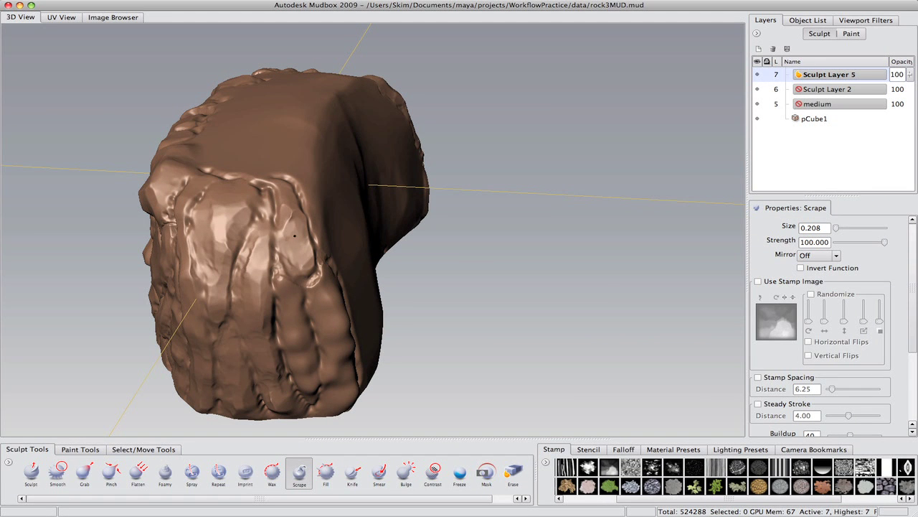
- Scrape long vertical facets down the remaining rounded ridges, undoing one stroke and redoing it as shorter strokes
mouse_move(338, 181)
left_mouse_down("alt")
mouse_move(276, 154)
mouse_move(251, 107)
left_mouse_up("alt")
left_click_drag(209, 192, 216, 273)
left_click_drag(212, 208, 224, 321)
key("super+z")
left_click_drag(210, 192, 213, 228)
left_click_drag(213, 204, 222, 333)
left_click_drag(235, 278, 294, 251, "alt")
left_click_drag(287, 215, 208, 222, "alt")
mouse_move(185, 178)
left_mouse_down()
mouse_move(202, 284)
mouse_move(184, 278)
left_mouse_up()
- Flatten the outer ridges near the smooth back of the rock with the Scrape brush at size 0.364
left_click_drag(184, 237, 251, 230, "alt")
left_click_drag(228, 172, 238, 219)
mouse_move(243, 277)
left_mouse_down()
mouse_move(243, 207)
mouse_move(309, 188)
mouse_move(280, 237)
left_mouse_up()
left_click_drag(261, 186, 263, 253)
left_click_drag(291, 218, 294, 272)
left_click_drag(257, 180, 260, 215)
left_click_drag(261, 231, 263, 262)
left_click_drag(265, 302, 268, 321)
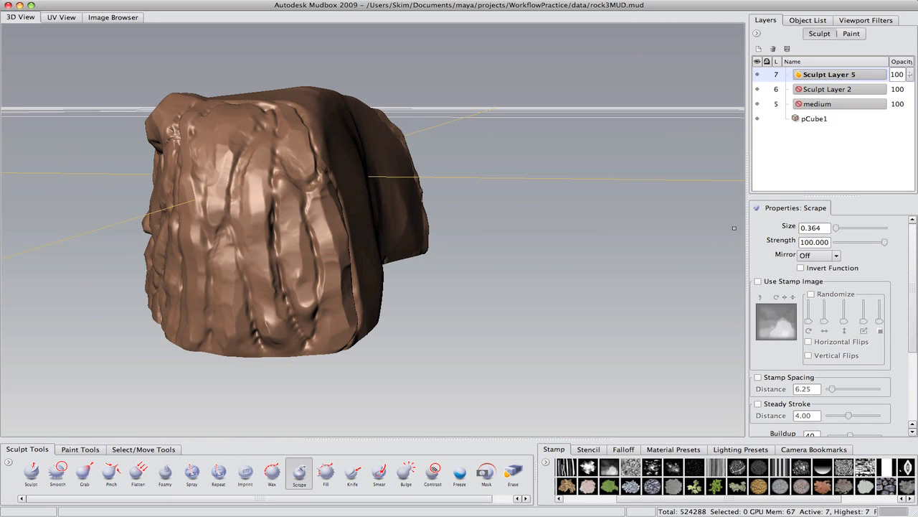
- Touch up the rock surface with single strokes of the Scrape and Sculpt brushes
left_click_drag(734, 228, 617, 244, "alt")
left_click_drag(49, 421, 53, 415, "alt")
mouse_move(478, 239)
left_mouse_down()
mouse_move(481, 223)
mouse_move(513, 215)
mouse_move(486, 240)
left_mouse_up()
mouse_move(453, 301)
left_mouse_down("alt")
mouse_move(431, 244)
mouse_move(425, 268)
left_mouse_up("alt")
left_click(31, 474)
mouse_move(470, 204)
left_mouse_down()
mouse_move(452, 216)
mouse_move(479, 176)
mouse_move(505, 173)
left_mouse_up()
left_click(299, 473)
left_click_drag(505, 172, 506, 216, "alt")
right_click_drag(506, 215, 554, 203, "alt")
mouse_move(555, 203)
left_mouse_down("alt")
mouse_move(585, 149)
mouse_move(538, 146)
left_mouse_up("alt")
mouse_move(539, 146)
left_mouse_down("alt")
mouse_move(408, 264)
mouse_move(518, 308)
mouse_move(531, 287)
mouse_move(444, 306)
mouse_move(351, 198)
mouse_move(330, 188)
mouse_move(407, 303)
left_mouse_up("alt")
- Build up the flat top along its edge above the carved end using the Sculpt brush at size 1.029
left_click(31, 472)
mouse_move(424, 288)
left_mouse_down()
mouse_move(402, 285)
mouse_move(376, 306)
left_mouse_up()
left_click_drag(376, 307, 493, 307, "alt")
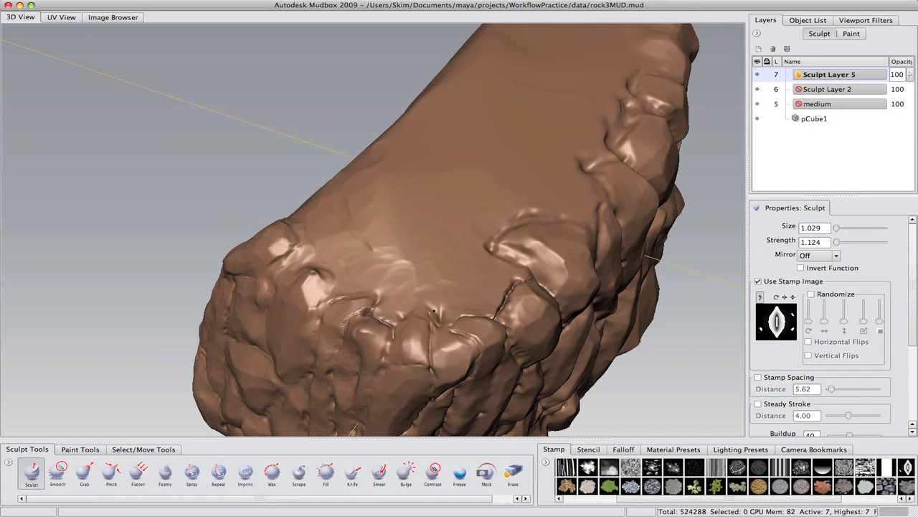
left_click_drag(366, 291, 593, 273, "alt")
mouse_move(590, 274)
left_mouse_down()
mouse_move(573, 256)
mouse_move(530, 264)
left_mouse_up()
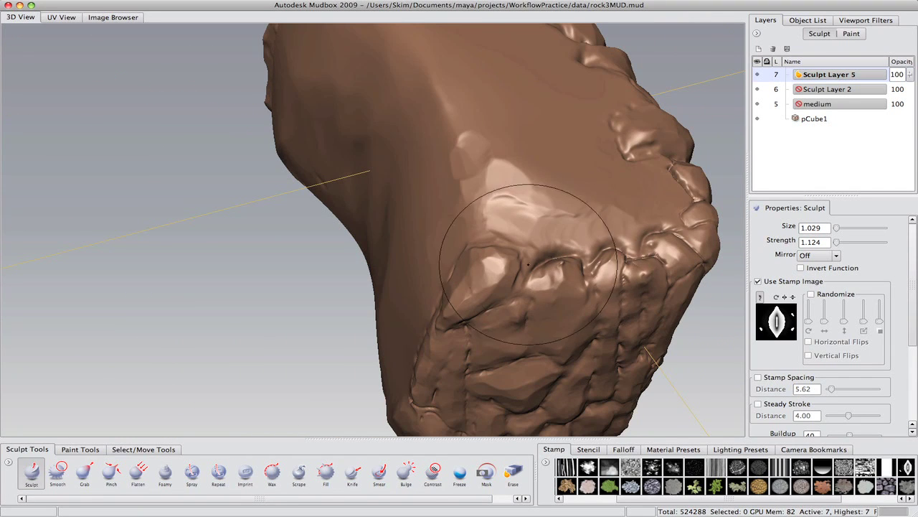
- Examine the carved end and the long stone-covered side of the rock from several angles
right_click_drag(530, 265, 466, 287, "alt")
left_click_drag(502, 280, 668, 195, "alt")
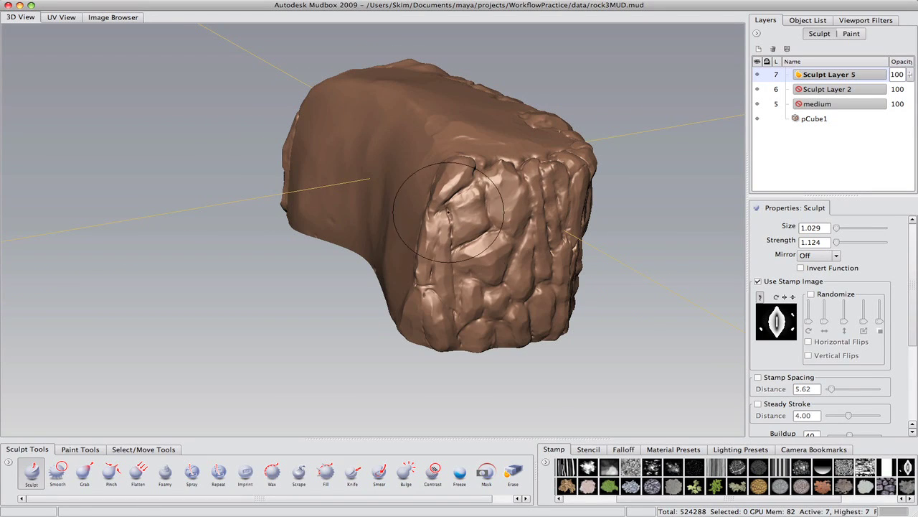
mouse_move(453, 246)
left_mouse_down("alt")
mouse_move(455, 223)
mouse_move(473, 227)
left_mouse_up("alt")
mouse_move(432, 276)
left_mouse_down("alt")
mouse_move(408, 287)
mouse_move(391, 279)
mouse_move(445, 288)
left_mouse_up("alt")
left_click_drag(448, 255, 402, 244, "alt")
mouse_move(459, 186)
left_mouse_down("alt")
mouse_move(444, 195)
mouse_move(436, 176)
left_mouse_up("alt")
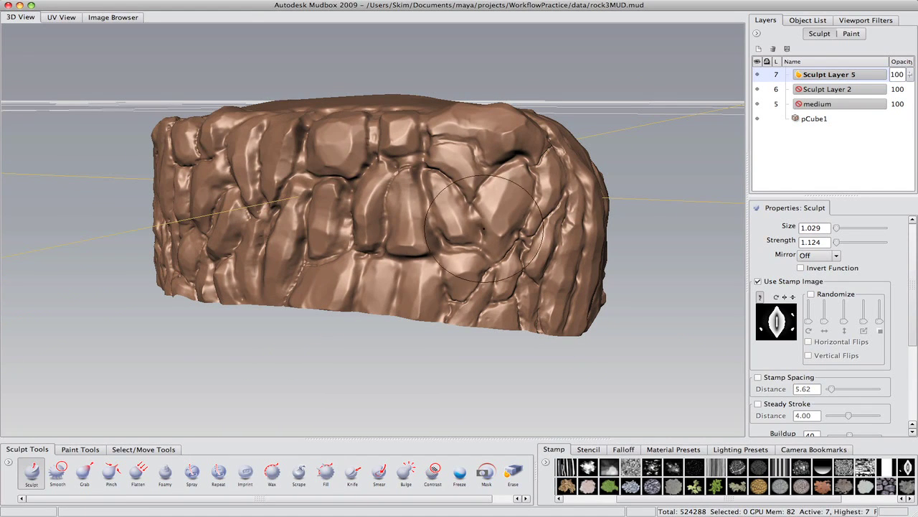
left_click_drag(484, 228, 474, 198, "alt")
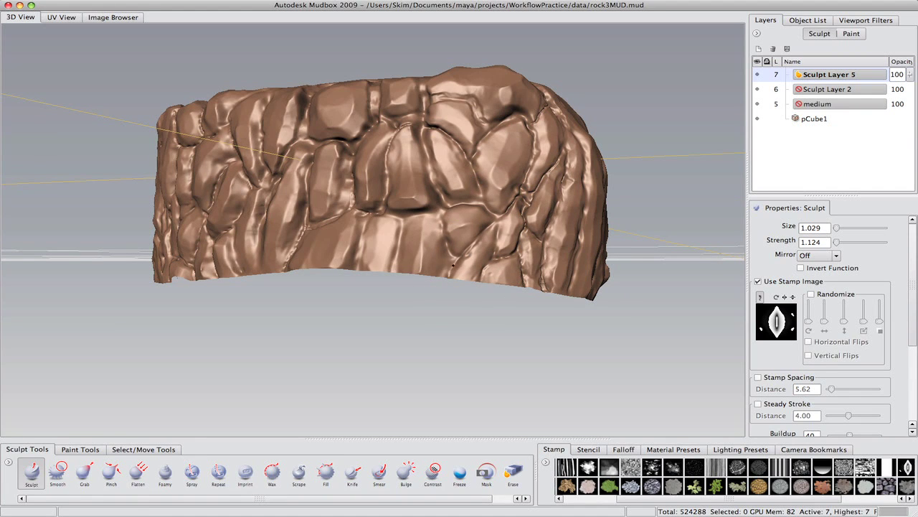
left_click_drag(500, 227, 485, 217, "alt")
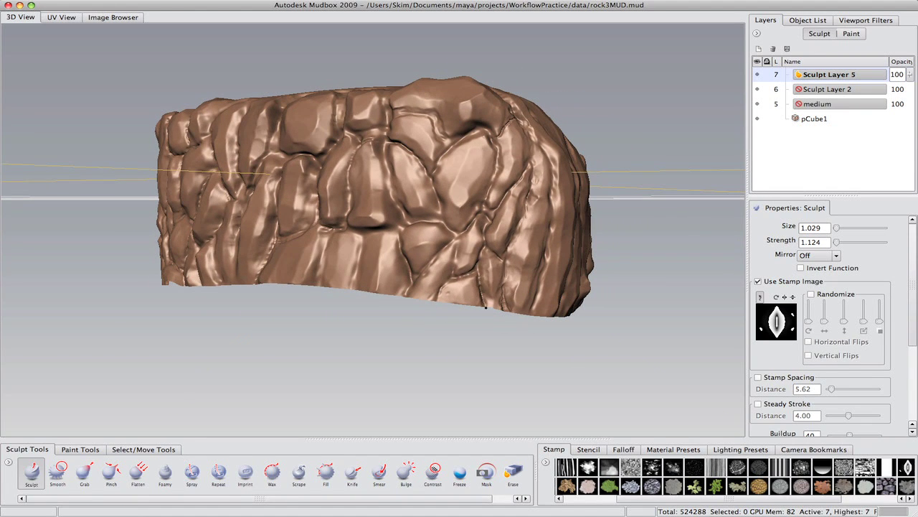
left_click_drag(488, 300, 662, 149, "alt")
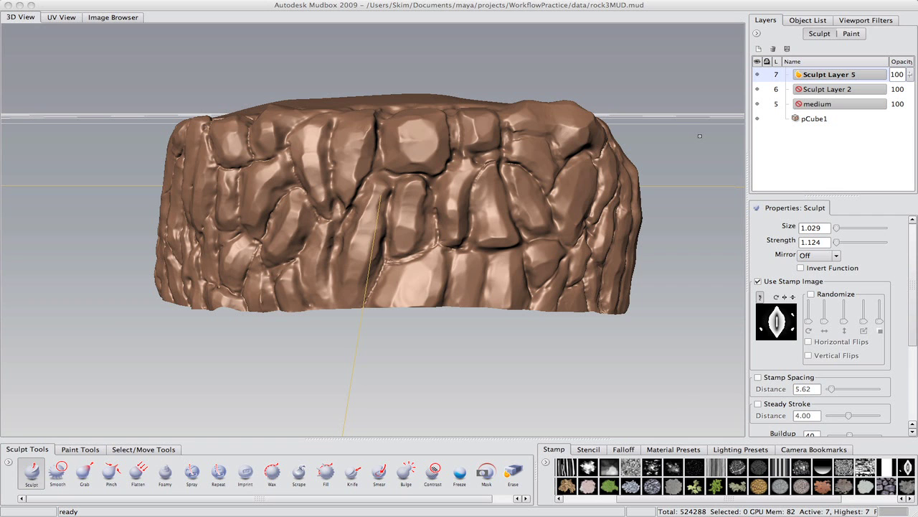
mouse_move(452, 252)
left_mouse_down("alt")
mouse_move(432, 215)
mouse_move(470, 226)
left_mouse_up("alt")
- Redefine the vertical grooves on the rounded end with the stamped Sculpt brush at size 1.029
mouse_move(504, 252)
left_mouse_down("alt")
mouse_move(485, 248)
mouse_move(496, 233)
mouse_move(444, 289)
mouse_move(496, 239)
mouse_move(498, 193)
mouse_move(327, 248)
mouse_move(263, 293)
mouse_move(282, 358)
left_mouse_up("alt")
mouse_move(284, 248)
left_mouse_down()
mouse_move(310, 351)
mouse_move(318, 336)
mouse_move(307, 310)
left_mouse_up()
left_click_drag(321, 202, 333, 305)
left_click_drag(333, 305, 311, 242, "alt")
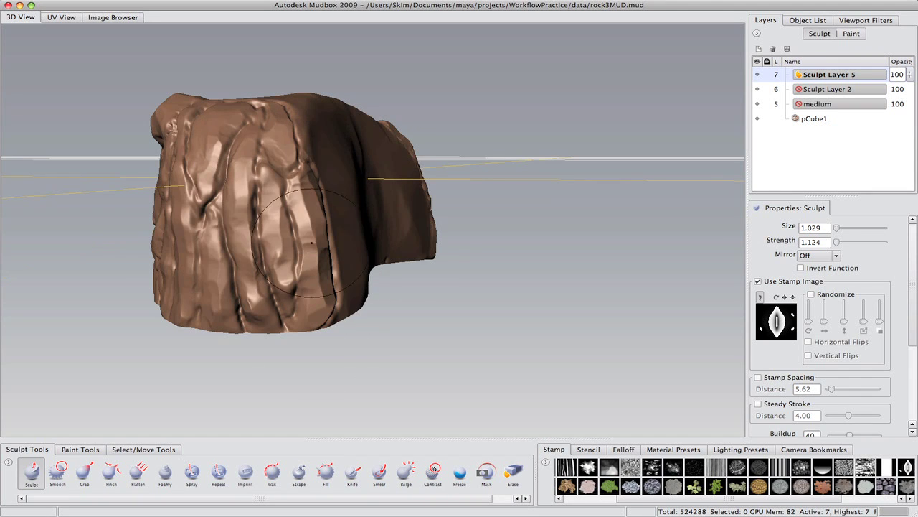
mouse_move(525, 158)
left_mouse_down("alt")
mouse_move(248, 165)
mouse_move(233, 176)
left_mouse_up("alt")
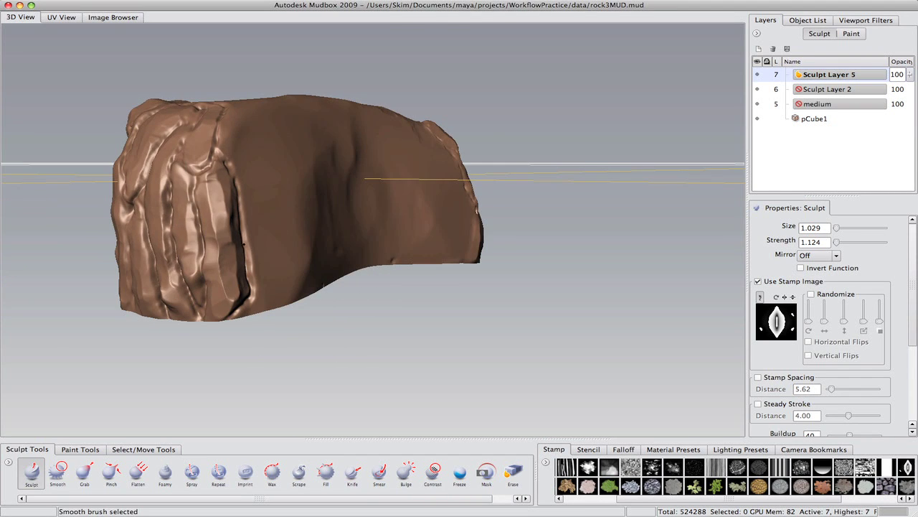
left_click_drag(298, 330, 266, 278, "alt")
mouse_move(190, 148)
left_mouse_down()
mouse_move(211, 189)
mouse_move(214, 273)
left_mouse_up()
- Add another stamped Sculpt stroke to the rounded end to separate its ridges further
mouse_move(162, 144)
left_mouse_down("alt")
mouse_move(219, 194)
mouse_move(304, 146)
mouse_move(306, 206)
mouse_move(293, 166)
mouse_move(300, 124)
mouse_move(343, 188)
mouse_move(320, 150)
mouse_move(332, 228)
mouse_move(312, 170)
mouse_move(444, 156)
left_mouse_up("alt")
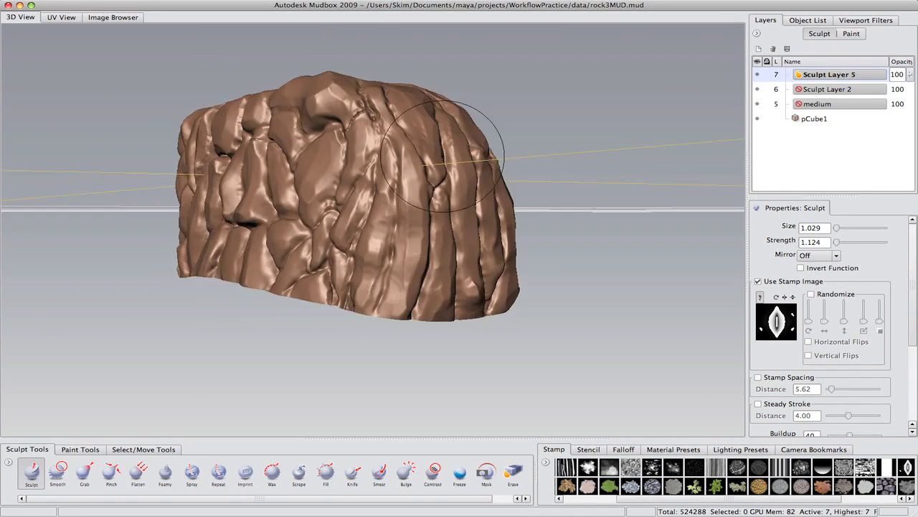
mouse_move(401, 208)
left_mouse_down("alt")
mouse_move(435, 228)
mouse_move(472, 201)
mouse_move(474, 170)
left_mouse_up("alt")
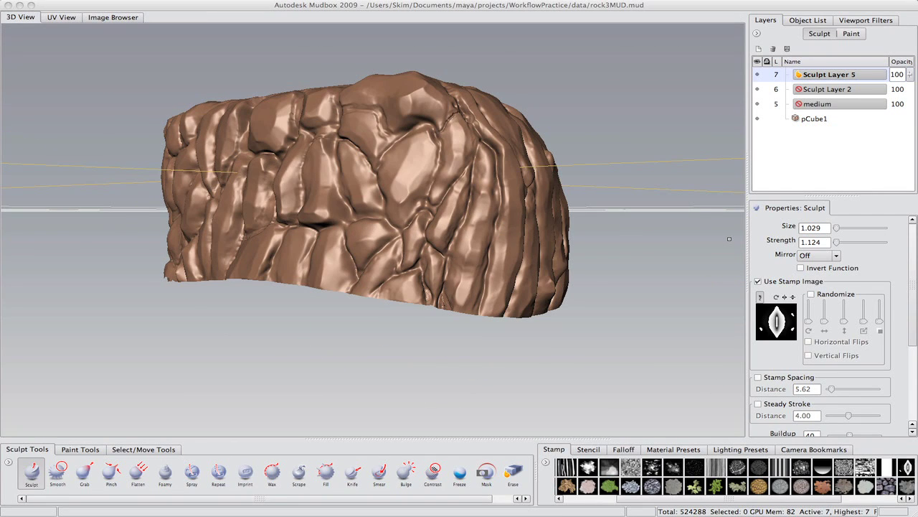
mouse_move(389, 257)
left_mouse_down("alt")
mouse_move(414, 251)
mouse_move(436, 279)
mouse_move(265, 314)
left_mouse_up("alt")
mouse_move(260, 295)
left_mouse_down()
mouse_move(291, 291)
mouse_move(178, 223)
left_mouse_up()
mouse_move(270, 173)
left_mouse_down("alt")
mouse_move(665, 90)
mouse_move(589, 57)
left_mouse_up("alt")
- Scrape facets into the stones and columns at the corner of the rounded end with brush size 0.364
left_click(299, 472)
left_click_drag(518, 255, 497, 265)
mouse_move(496, 265)
left_mouse_down("alt")
mouse_move(508, 249)
mouse_move(429, 259)
left_mouse_up("alt")
left_click_drag(432, 228, 428, 232)
mouse_move(429, 232)
left_mouse_down("alt")
mouse_move(434, 284)
mouse_move(438, 252)
left_mouse_up("alt")
left_click_drag(437, 253, 454, 252)
left_click_drag(502, 269, 438, 247, "alt")
mouse_move(435, 194)
left_mouse_down()
mouse_move(430, 231)
mouse_move(391, 241)
left_mouse_up()
mouse_move(428, 200)
left_mouse_down()
mouse_move(430, 230)
mouse_move(488, 287)
mouse_move(402, 316)
left_mouse_up()
left_click_drag(352, 161, 369, 200)
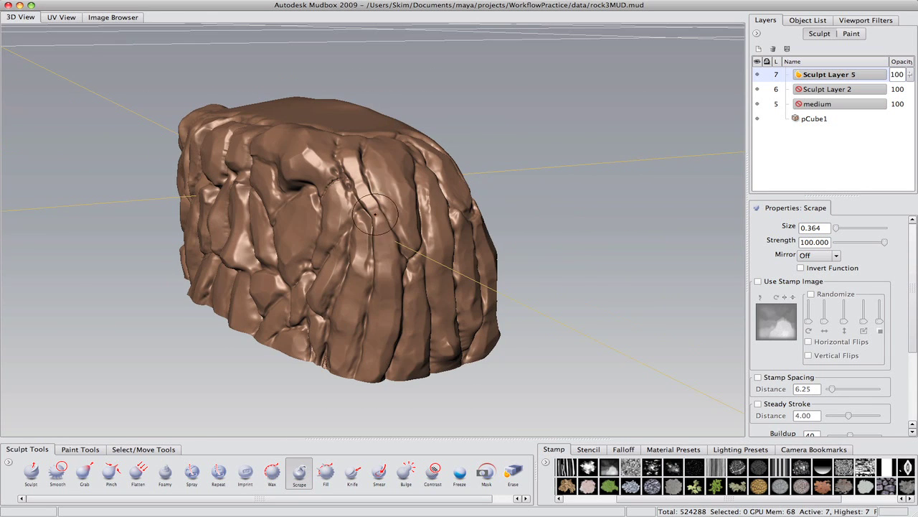
- Scrape vertical planes into the columns at the rounded end from a closer view
right_click_drag(391, 260, 466, 236, "alt")
left_click_drag(430, 230, 481, 222, "alt")
left_click_drag(487, 119, 485, 133)
mouse_move(488, 134)
left_mouse_down()
mouse_move(556, 238)
mouse_move(491, 235)
left_mouse_up()
left_click_drag(400, 116, 399, 140)
- Continue scraping the lower and upper columns of the rounded end into long flat planes
right_click_drag(431, 215, 352, 229, "alt")
left_click_drag(408, 247, 310, 190, "alt")
right_click_drag(313, 208, 402, 197, "alt")
mouse_move(402, 198)
left_mouse_down("alt")
mouse_move(509, 175)
mouse_move(242, 239)
mouse_move(304, 214)
mouse_move(306, 222)
mouse_move(303, 202)
left_mouse_up("alt")
left_click_drag(302, 244, 307, 303)
left_click_drag(307, 304, 252, 251, "alt")
left_click_drag(244, 104, 231, 253)
left_click_drag(310, 145, 291, 227, "alt")
- Turn off the Sculpt brush's stamp image and swell the large upper stone on the rounded end at size 1.314
left_click(765, 281)
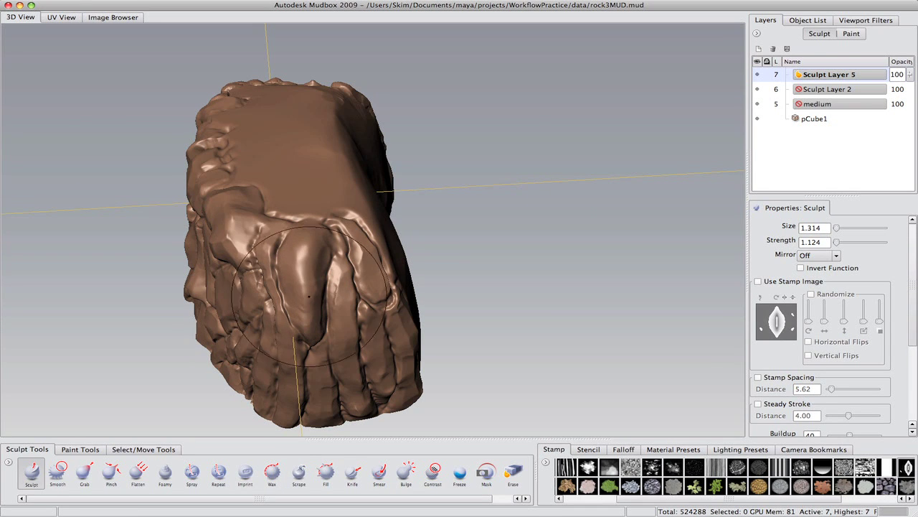
mouse_move(310, 244)
left_mouse_down("alt")
mouse_move(260, 188)
mouse_move(314, 183)
mouse_move(371, 233)
mouse_move(393, 306)
mouse_move(267, 256)
left_mouse_up("alt")
scroll(428, 243, "down", 2)
- Scrape the swollen upper stone and neighbouring columns of the rounded end into facets with brush size 0.457
left_click_drag(429, 244, 215, 205, "alt")
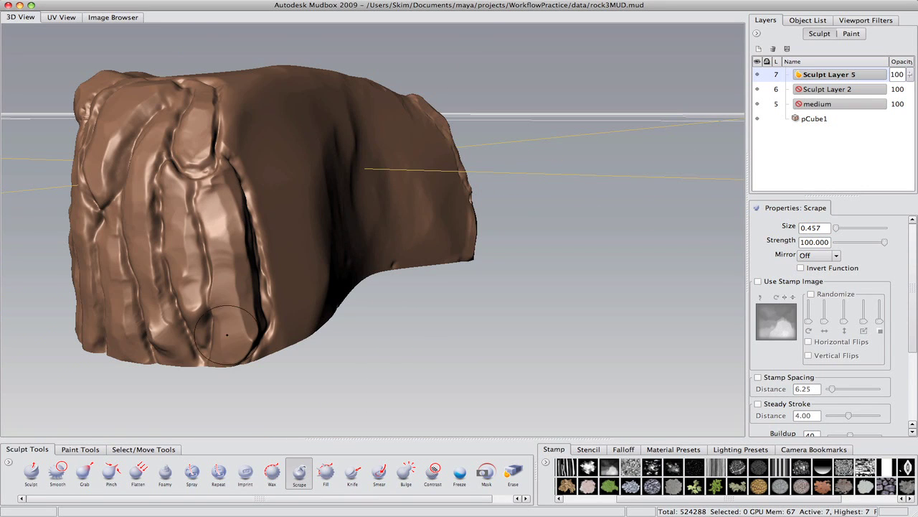
left_click_drag(185, 282, 283, 269, "alt")
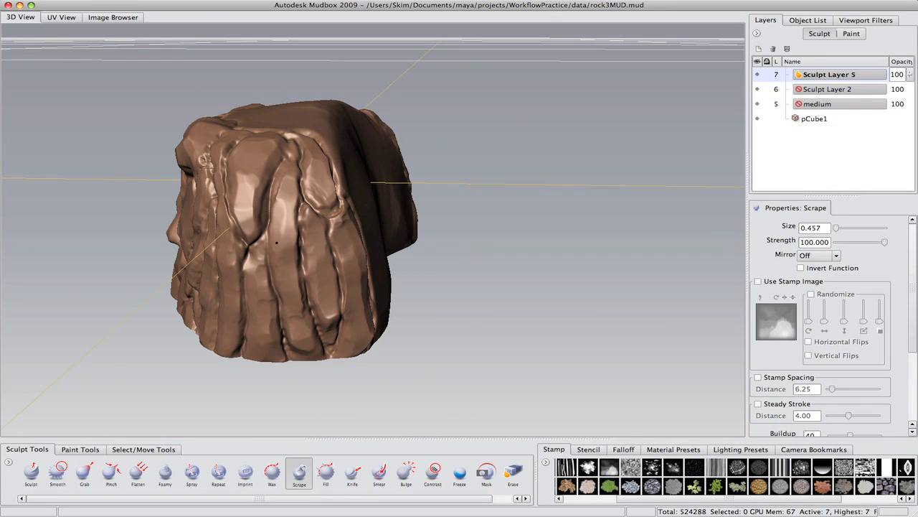
mouse_move(259, 359)
left_mouse_down("alt")
mouse_move(373, 195)
mouse_move(405, 175)
mouse_move(474, 204)
mouse_move(574, 222)
left_mouse_up("alt")
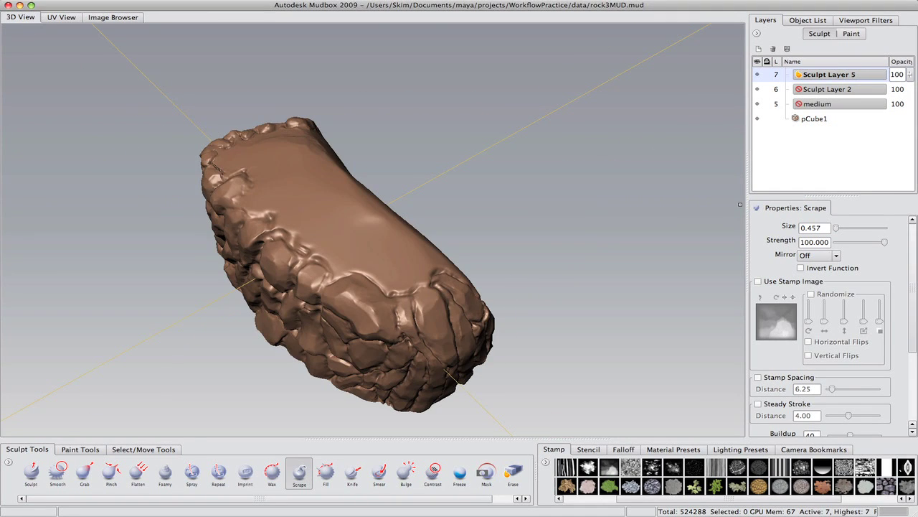
right_click_drag(575, 259, 549, 222, "alt")
left_click_drag(549, 222, 540, 252, "alt")
- Scrape the edge between the rounded end's columns and the smooth back wall with brush sizes 0.317 and 0.305
left_click_drag(402, 312, 284, 259, "alt")
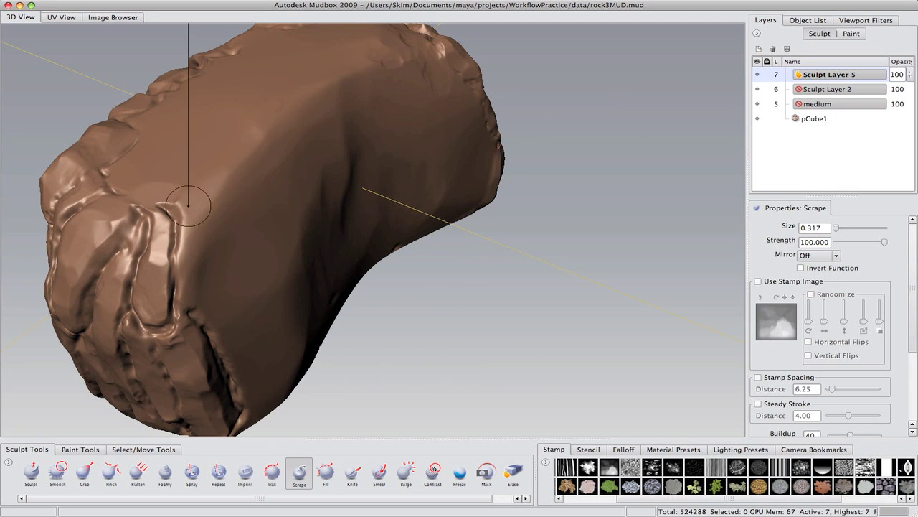
left_click_drag(184, 284, 188, 304)
left_click_drag(188, 304, 158, 213, "alt")
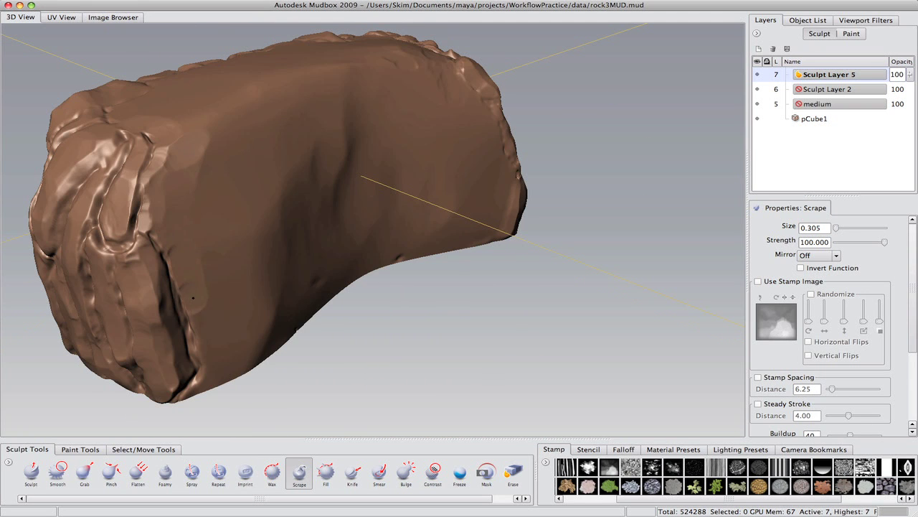
left_click_drag(197, 350, 203, 388)
mouse_move(204, 389)
left_mouse_down("alt")
mouse_move(188, 287)
mouse_move(251, 402)
left_mouse_up("alt")
- Scrape the smooth top surface along the inner edge of the border stones with brush size 0.305
mouse_move(131, 227)
left_mouse_down()
mouse_move(119, 267)
mouse_move(484, 289)
left_mouse_up()
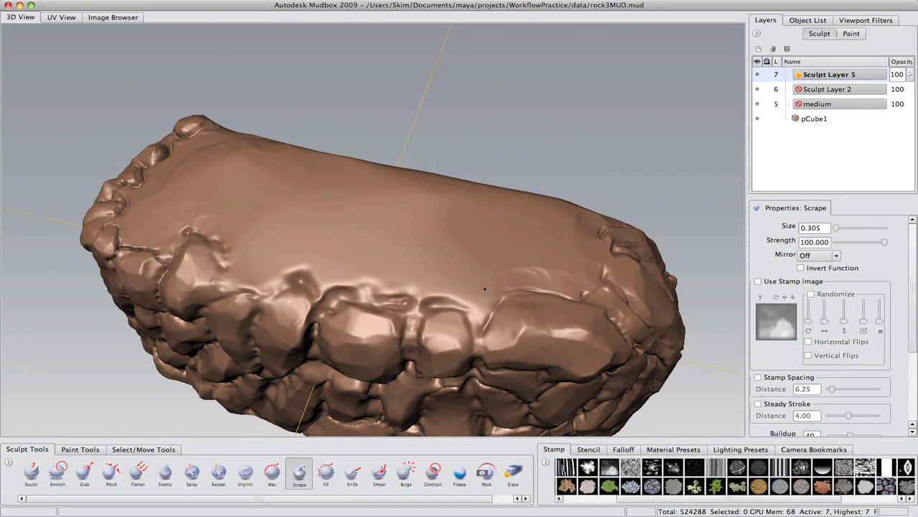
left_click_drag(401, 285, 393, 243, "alt")
left_click_drag(393, 242, 276, 219)
mouse_move(276, 220)
left_mouse_down("alt")
mouse_move(348, 224)
mouse_move(427, 267)
left_mouse_up("alt")
left_click_drag(427, 268, 397, 255)
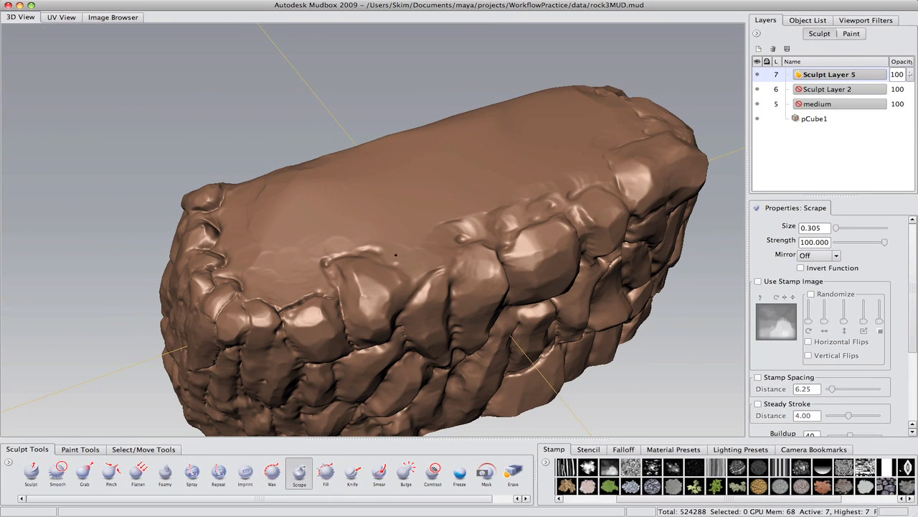
- Scrape the top surface around the border stones at the end opposite the rounded one with brush size 0.202
mouse_move(281, 302)
left_mouse_down("alt")
mouse_move(454, 241)
mouse_move(463, 254)
left_mouse_up("alt")
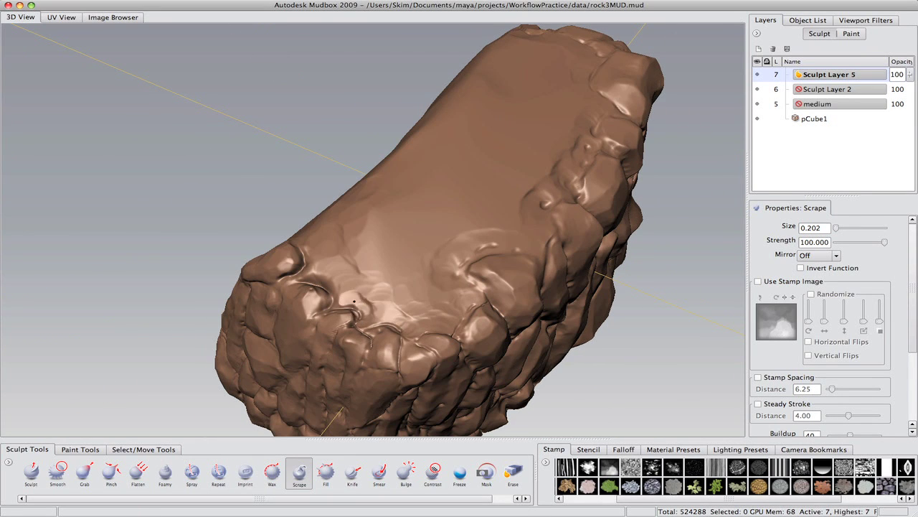
left_click_drag(398, 322, 516, 153, "alt")
left_click_drag(479, 195, 527, 219, "alt")
mouse_move(518, 176)
left_mouse_down()
mouse_move(238, 59)
mouse_move(474, 129)
left_mouse_up()
left_click_drag(373, 172, 430, 169, "alt")
right_click_drag(431, 169, 329, 162, "alt")
mouse_move(302, 152)
left_mouse_down()
mouse_move(318, 139)
mouse_move(452, 189)
mouse_move(334, 188)
mouse_move(276, 147)
left_mouse_up()
left_click_drag(345, 178, 280, 262)
- Scrape the tall columns at the corner of the opposite end with brush size 0.549
left_click_drag(347, 215, 555, 150, "alt")
right_click_drag(555, 150, 603, 158, "alt")
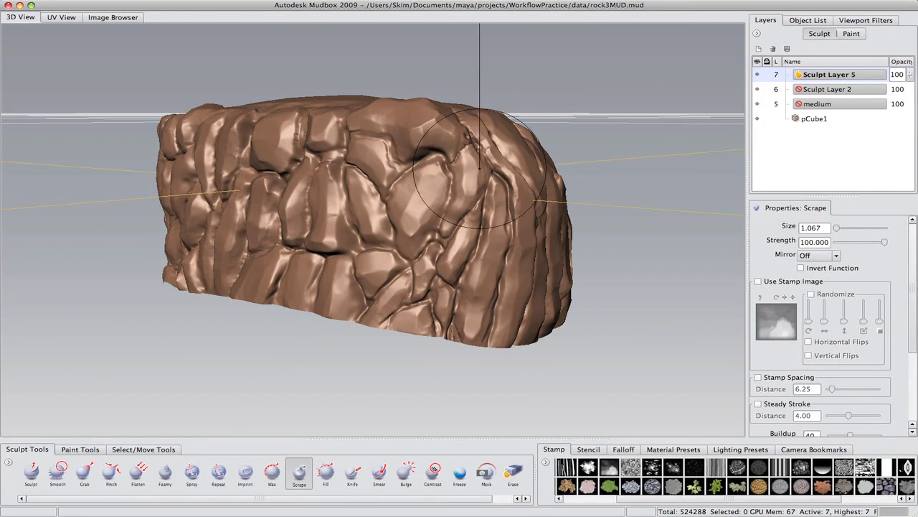
left_click_drag(446, 207, 503, 209, "alt")
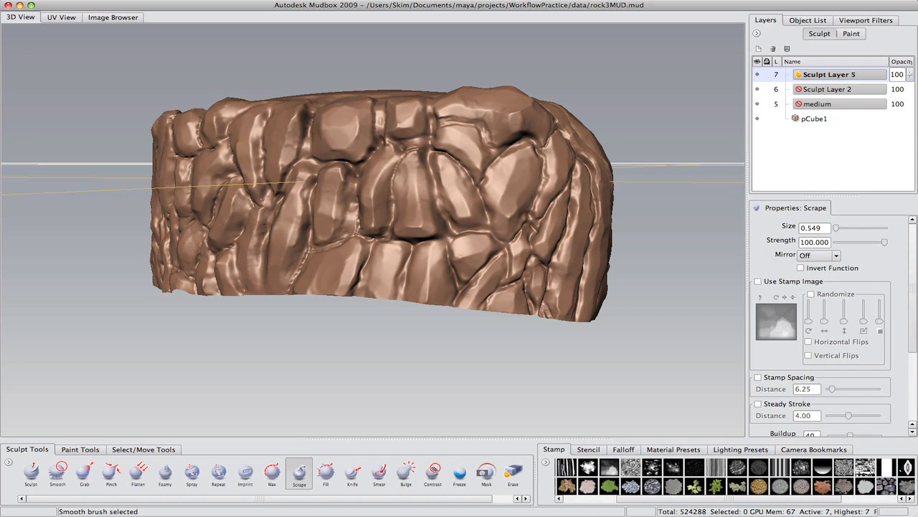
mouse_move(376, 246)
left_mouse_down("alt")
mouse_move(448, 155)
mouse_move(313, 229)
mouse_move(362, 277)
mouse_move(336, 284)
mouse_move(350, 281)
mouse_move(408, 210)
mouse_move(364, 216)
left_mouse_up("alt")
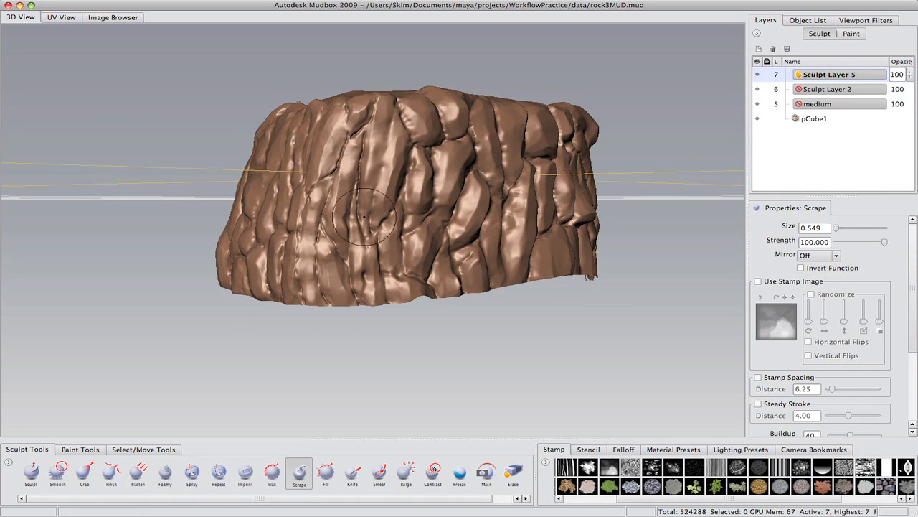
left_click_drag(394, 134, 381, 176)
left_click_drag(380, 176, 398, 166, "alt")
- Scrape the smooth top surface into broad flat planes with brush size 0.792
mouse_move(385, 198)
left_mouse_down("alt")
mouse_move(419, 263)
mouse_move(222, 236)
mouse_move(99, 288)
mouse_move(404, 229)
mouse_move(216, 260)
left_mouse_up("alt")
mouse_move(495, 186)
left_mouse_down("alt")
mouse_move(430, 263)
mouse_move(502, 251)
left_mouse_up("alt")
mouse_move(453, 147)
left_mouse_down()
mouse_move(470, 143)
mouse_move(459, 230)
left_mouse_up()
mouse_move(431, 76)
left_mouse_down()
mouse_move(373, 107)
mouse_move(451, 148)
mouse_move(459, 223)
left_mouse_up()
left_click_drag(513, 137, 517, 102)
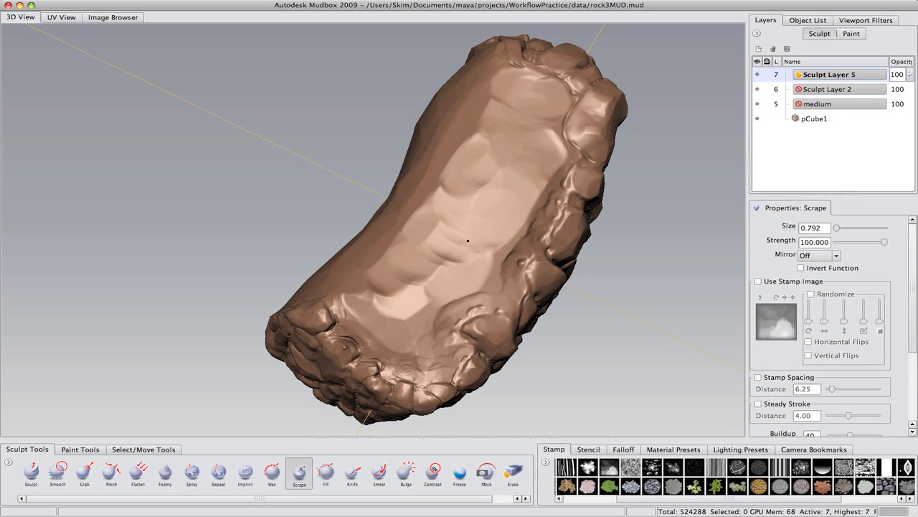
left_click_drag(417, 287, 508, 144)
- Carve a long uneven hollow into the top surface with the Sculpt brush, undoing one unwanted stroke
mouse_move(520, 111)
left_mouse_down("alt")
mouse_move(727, 137)
mouse_move(731, 244)
left_mouse_up("alt")
left_click(31, 472)
left_click_drag(402, 115, 366, 89)
mouse_move(366, 90)
left_mouse_down("alt")
mouse_move(364, 101)
mouse_move(559, 144)
left_mouse_up("alt")
left_click_drag(349, 246, 419, 262)
key("ctrl+z")
left_click_drag(473, 207, 509, 219, "alt")
mouse_move(381, 269)
left_mouse_down()
mouse_move(439, 260)
mouse_move(266, 287)
mouse_move(500, 168)
left_mouse_up()
mouse_move(402, 136)
left_mouse_down()
mouse_move(223, 173)
mouse_move(358, 186)
left_mouse_up()
mouse_move(244, 194)
left_mouse_down()
mouse_move(282, 157)
mouse_move(308, 236)
left_mouse_up()
left_click_drag(309, 186, 336, 141)
- Scrape the floor and rim of the carved top hollow with the Scrape brush at size 0.456
left_click(299, 472)
mouse_move(336, 279)
left_mouse_down("alt")
mouse_move(287, 225)
mouse_move(287, 287)
left_mouse_up("alt")
mouse_move(344, 151)
left_mouse_down()
mouse_move(273, 201)
mouse_move(304, 163)
left_mouse_up()
left_click_drag(254, 186, 279, 129)
mouse_move(278, 130)
left_mouse_down()
mouse_move(301, 168)
mouse_move(230, 119)
left_mouse_up()
left_click_drag(308, 122, 238, 110)
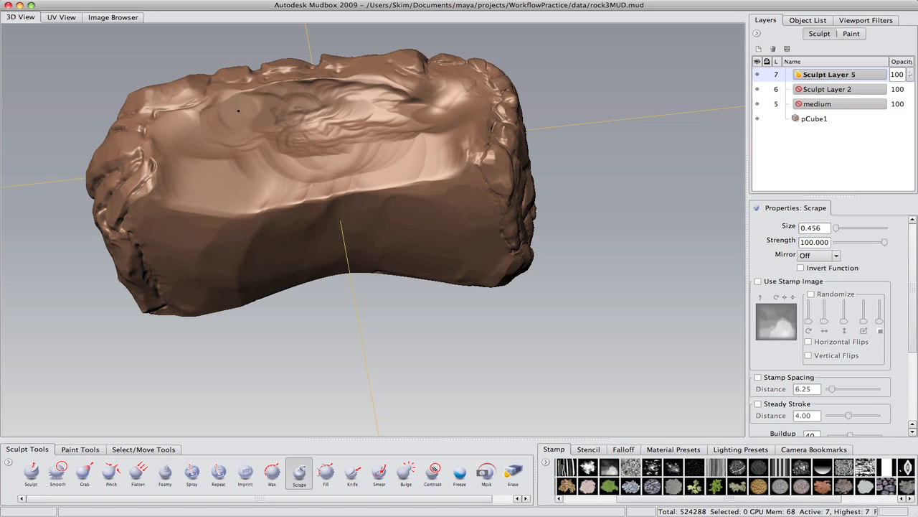
mouse_move(223, 181)
left_mouse_down()
mouse_move(269, 120)
mouse_move(288, 138)
mouse_move(274, 147)
mouse_move(508, 189)
mouse_move(503, 261)
left_mouse_up()
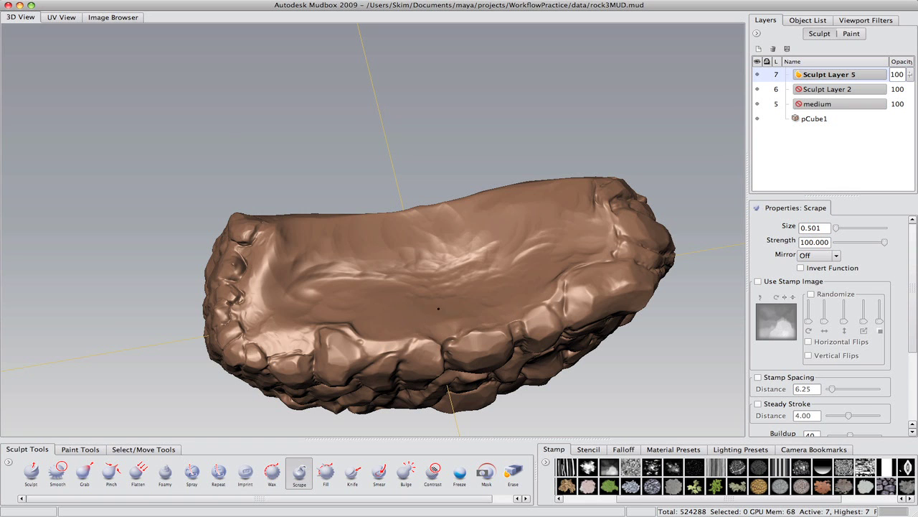
- Continue scraping the top hollow toward the border stones with brush size 0.501 to even out its rough ridges
mouse_move(287, 288)
left_mouse_down("alt")
mouse_move(514, 259)
mouse_move(420, 265)
left_mouse_up("alt")
left_click_drag(430, 301, 445, 223, "alt")
left_click_drag(309, 180, 459, 265, "alt")
mouse_move(502, 205)
left_mouse_down()
mouse_move(338, 203)
mouse_move(281, 188)
mouse_move(430, 193)
left_mouse_up()
mouse_move(172, 237)
left_mouse_down("alt")
mouse_move(230, 240)
mouse_move(451, 173)
mouse_move(275, 62)
mouse_move(208, 136)
left_mouse_up("alt")
left_click_drag(460, 262, 437, 267, "alt")
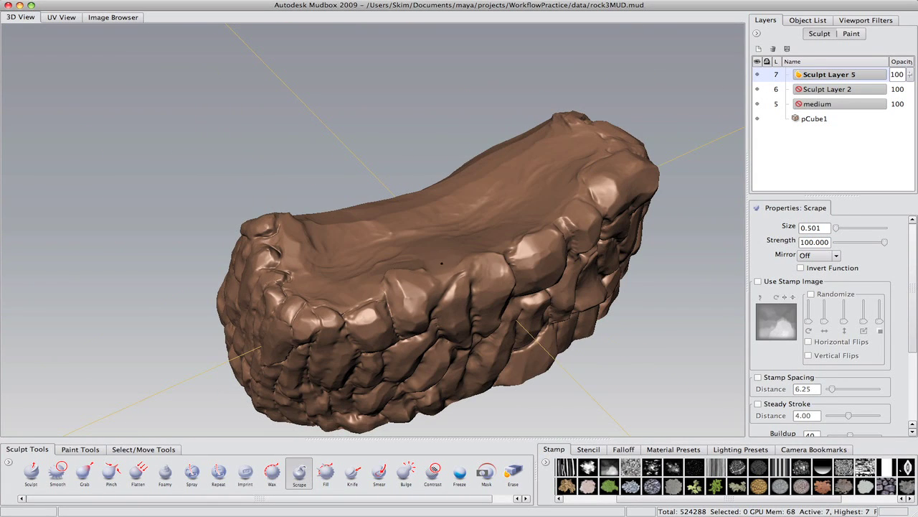
left_click_drag(435, 235, 468, 219, "alt")
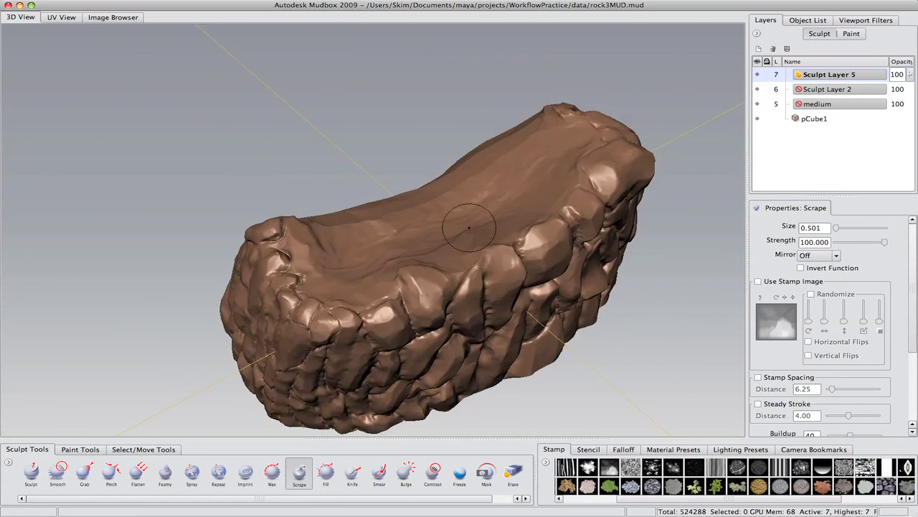
- Scrape fine detail into the hollow's surface with a small brush of size 0.136
scroll(471, 223, "up", 4)
left_click_drag(455, 289, 546, 348, "alt")
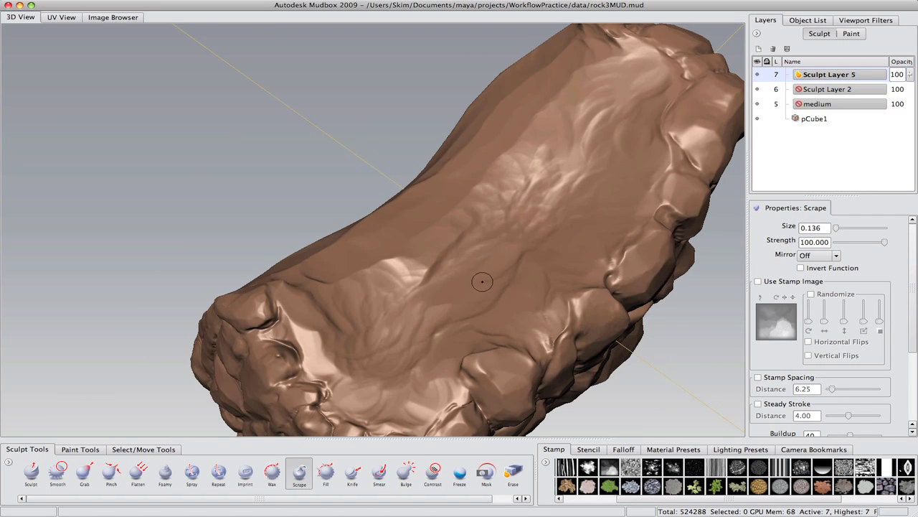
left_click_drag(439, 330, 299, 340, "alt")
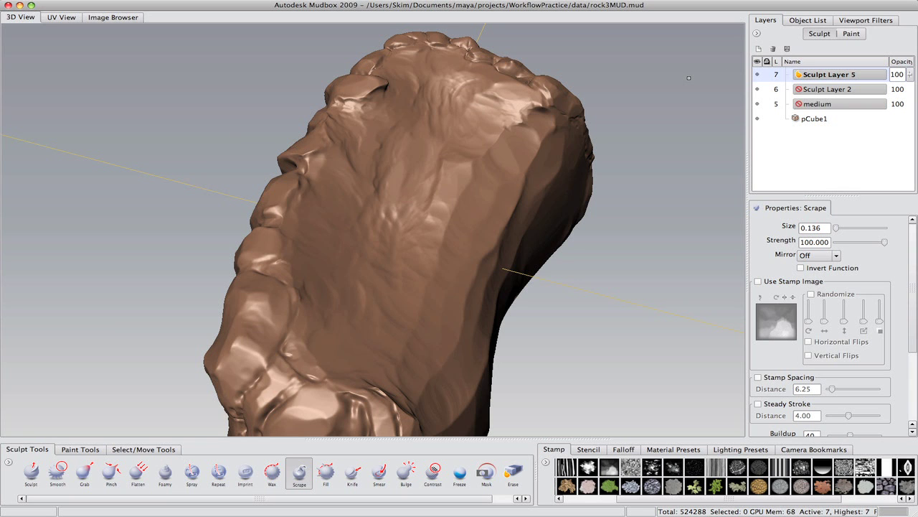
- Carve a deep groove between the border stones and the hollow using the Sculpt brush with the stamp image at size 0.972
left_click_drag(389, 100, 402, 121, "alt")
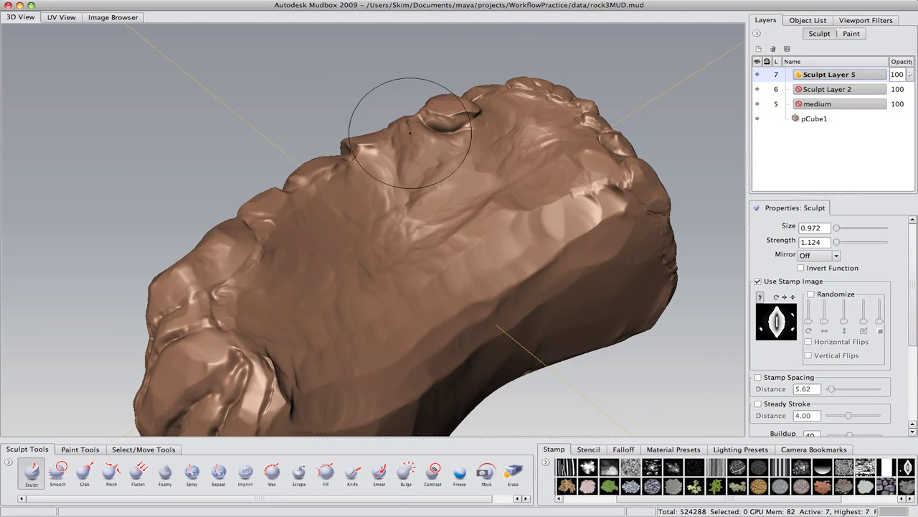
mouse_move(213, 291)
left_mouse_down("alt")
mouse_move(154, 279)
mouse_move(308, 217)
mouse_move(280, 231)
mouse_move(328, 270)
mouse_move(407, 154)
left_mouse_up("alt")
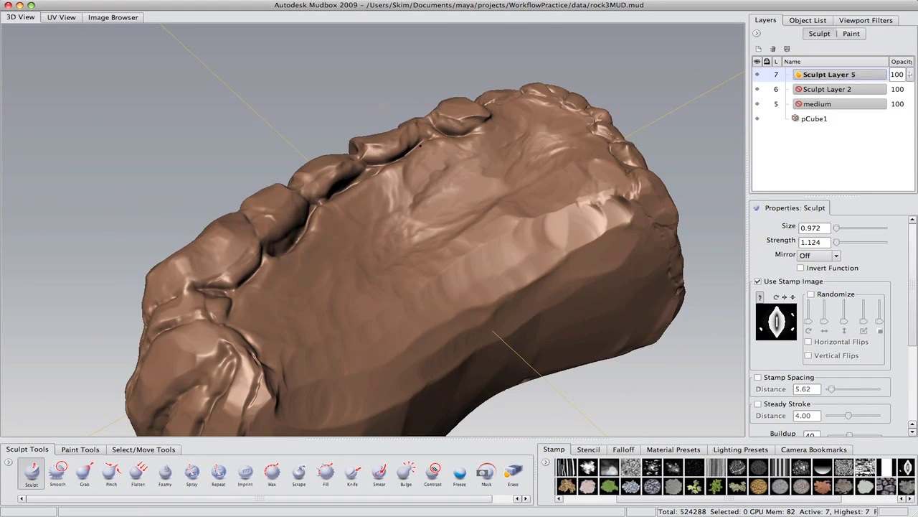
mouse_move(607, 123)
left_mouse_down("alt")
mouse_move(557, 129)
mouse_move(609, 123)
mouse_move(484, 166)
mouse_move(538, 224)
left_mouse_up("alt")
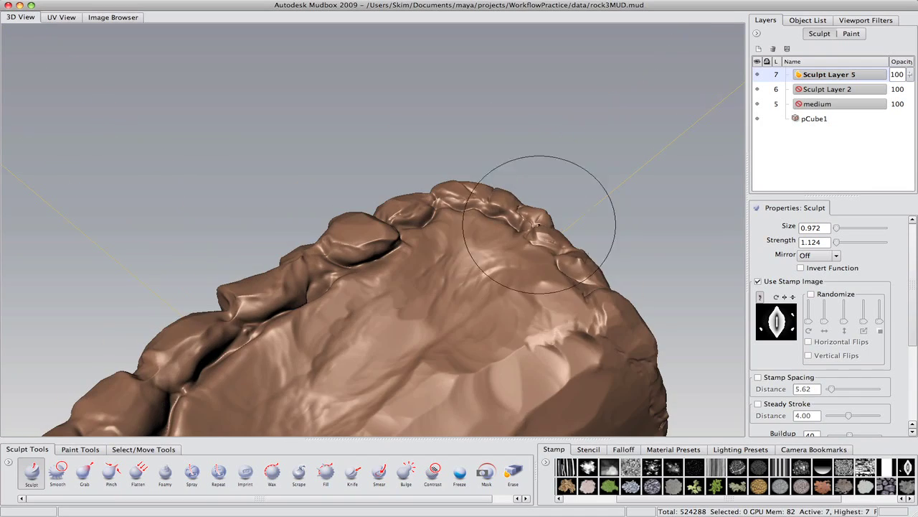
mouse_move(541, 263)
left_mouse_down("alt")
mouse_move(713, 205)
mouse_move(405, 233)
mouse_move(429, 264)
mouse_move(424, 302)
mouse_move(443, 334)
mouse_move(518, 297)
mouse_move(431, 212)
mouse_move(161, 186)
left_mouse_up("alt")
mouse_move(433, 291)
left_mouse_down("alt")
mouse_move(391, 341)
mouse_move(459, 344)
left_mouse_up("alt")
- Scrape crisp facets into the upper corner stones of the opposite end with the Scrape brush at size 0.350
right_click_drag(323, 302, 357, 298, "alt")
mouse_move(357, 297)
left_mouse_down("alt")
mouse_move(342, 233)
mouse_move(326, 277)
mouse_move(279, 289)
mouse_move(287, 332)
mouse_move(220, 323)
left_mouse_up("alt")
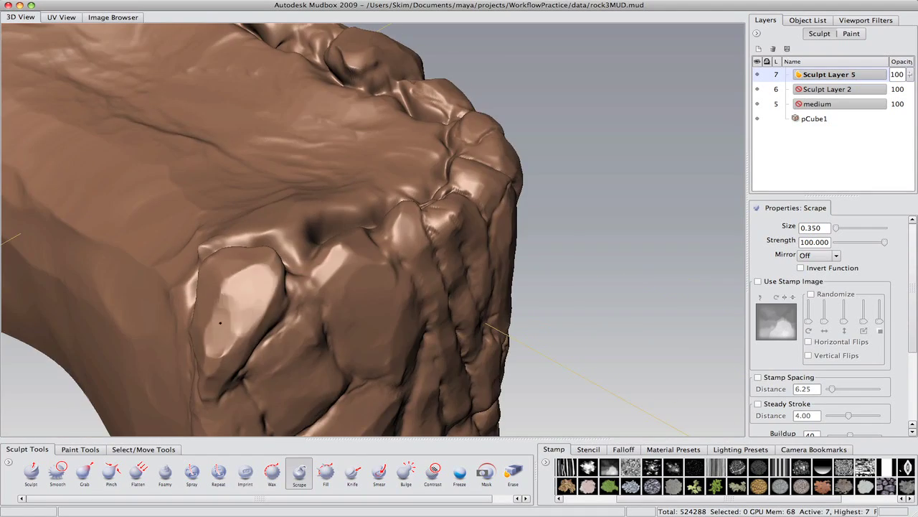
right_click_drag(220, 323, 161, 312, "alt")
mouse_move(459, 143)
left_mouse_down("alt")
mouse_move(488, 179)
mouse_move(404, 127)
left_mouse_up("alt")
right_click_drag(404, 127, 456, 75, "alt")
left_click_drag(456, 75, 462, 98, "alt")
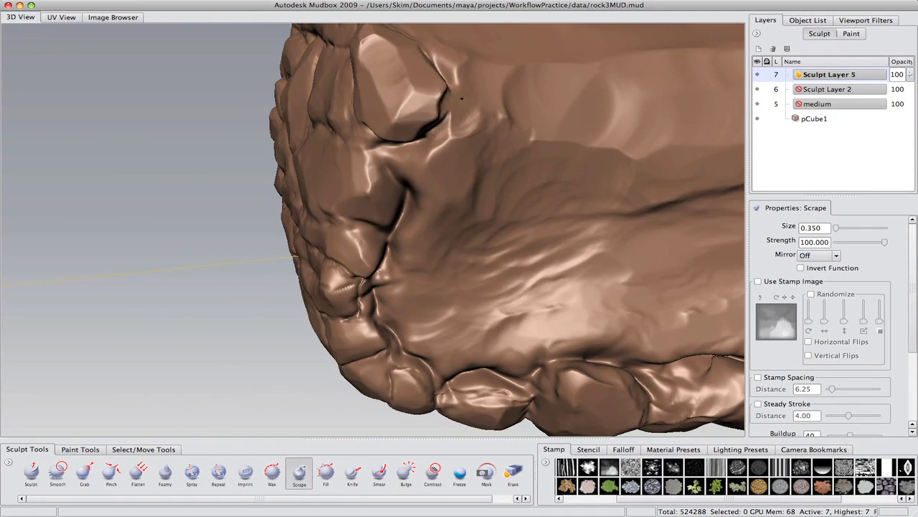
- Scrape the row of border stones around the top of the opposite end into flat planes at size 0.350
right_click_drag(440, 90, 439, 115, "alt")
left_click_drag(439, 115, 344, 295, "alt")
left_click_drag(473, 254, 314, 196, "alt")
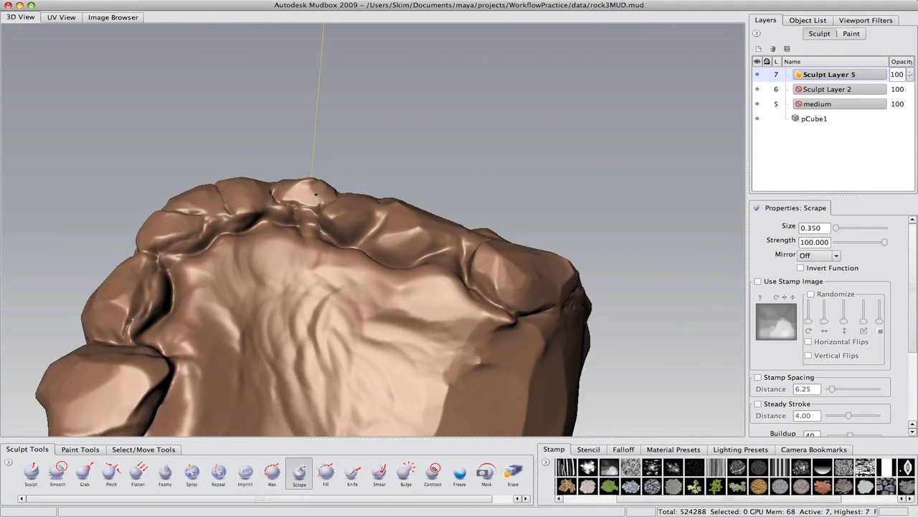
mouse_move(355, 224)
left_mouse_down("alt")
mouse_move(445, 287)
mouse_move(430, 215)
left_mouse_up("alt")
right_click_drag(431, 216, 323, 229, "alt")
left_click_drag(323, 229, 357, 246, "alt")
right_click_drag(357, 246, 394, 215, "alt")
- Scrape the large upper stones on the face of the opposite end into angular facets
left_click_drag(395, 215, 311, 262, "alt")
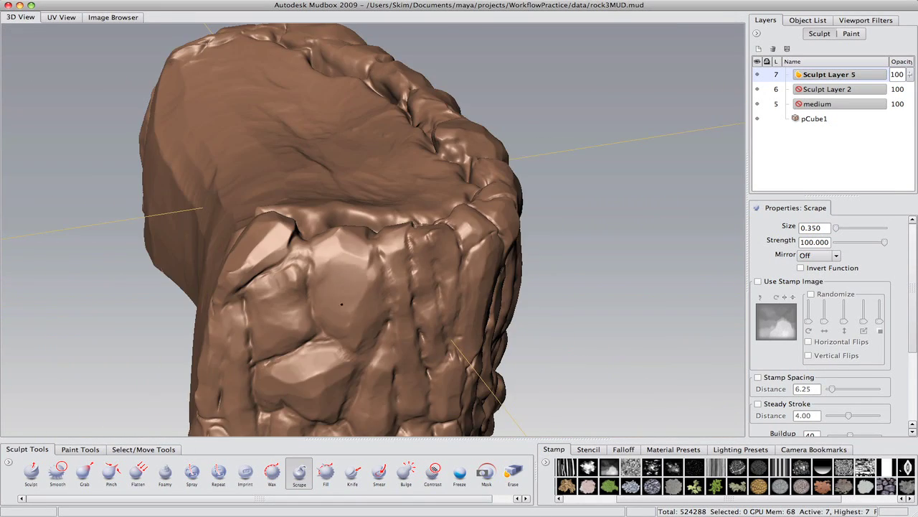
mouse_move(341, 305)
left_mouse_down("alt")
mouse_move(373, 366)
mouse_move(445, 401)
mouse_move(460, 330)
mouse_move(488, 265)
mouse_move(438, 334)
mouse_move(460, 351)
mouse_move(481, 264)
mouse_move(431, 247)
left_mouse_up("alt")
right_click_drag(431, 247, 350, 244, "alt")
mouse_move(351, 243)
left_mouse_down("alt")
mouse_move(652, 239)
mouse_move(409, 176)
left_mouse_up("alt")
right_click_drag(408, 176, 308, 174, "alt")
- Continue scraping facets into the border stones along the top of the long stone side
middle_click_drag(308, 175, 390, 226, "alt")
left_click_drag(390, 226, 391, 229, "alt")
left_click_drag(406, 171, 468, 170)
left_click_drag(111, 249, 430, 208, "alt")
right_click_drag(431, 208, 513, 192, "alt")
mouse_move(513, 192)
left_mouse_down("alt")
mouse_move(505, 129)
mouse_move(563, 173)
mouse_move(565, 224)
left_mouse_up("alt")
right_click_drag(566, 223, 427, 207, "alt")
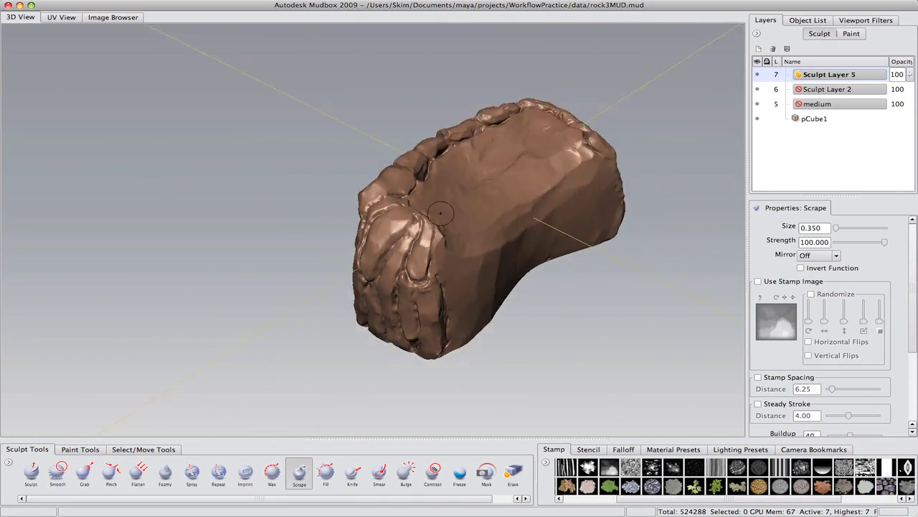
- Deepen the crevice behind the border stones near the rounded end with the Sculpt brush and its stamp image at size 0.350
left_click_drag(428, 207, 467, 237, "alt")
middle_click_drag(467, 238, 529, 147, "alt")
right_click_drag(431, 215, 495, 215, "alt")
left_click(31, 473)
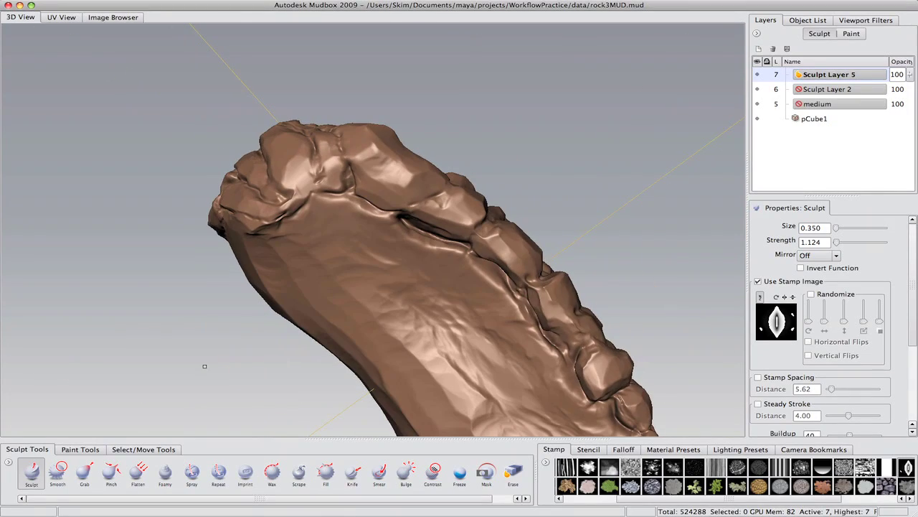
key("q")
left_click(523, 262)
key("d")
left_click(31, 472)
left_click_drag(460, 247, 394, 258, "alt")
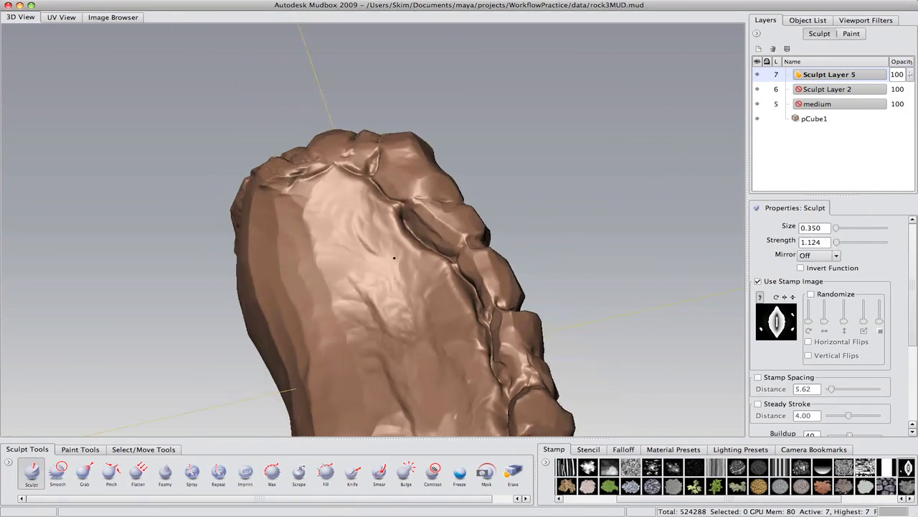
left_click_drag(474, 256, 424, 228, "alt")
left_click_drag(344, 223, 531, 247, "alt")
- Shape a bulge and recess in the middle of the smooth back wall with the Foamy brush at size 1.406
right_click_drag(165, 345, 218, 355, "alt")
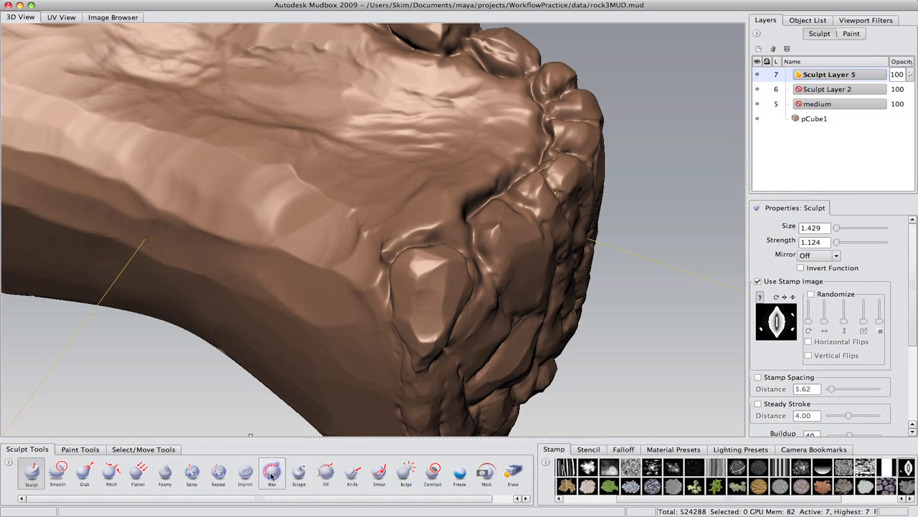
mouse_move(488, 178)
left_mouse_down("alt")
mouse_move(429, 259)
mouse_move(433, 268)
mouse_move(451, 213)
mouse_move(404, 219)
mouse_move(493, 255)
mouse_move(480, 189)
mouse_move(458, 239)
mouse_move(389, 314)
mouse_move(577, 242)
mouse_move(534, 125)
mouse_move(510, 309)
mouse_move(507, 271)
mouse_move(570, 199)
mouse_move(541, 225)
mouse_move(437, 176)
mouse_move(358, 180)
left_mouse_up("alt")
left_click(487, 473)
left_click_drag(377, 253, 483, 265, "alt")
left_click_drag(439, 173, 706, 233, "alt")
mouse_move(327, 298)
left_mouse_down("alt")
mouse_move(250, 234)
mouse_move(415, 293)
mouse_move(463, 380)
mouse_move(340, 305)
left_mouse_up("alt")
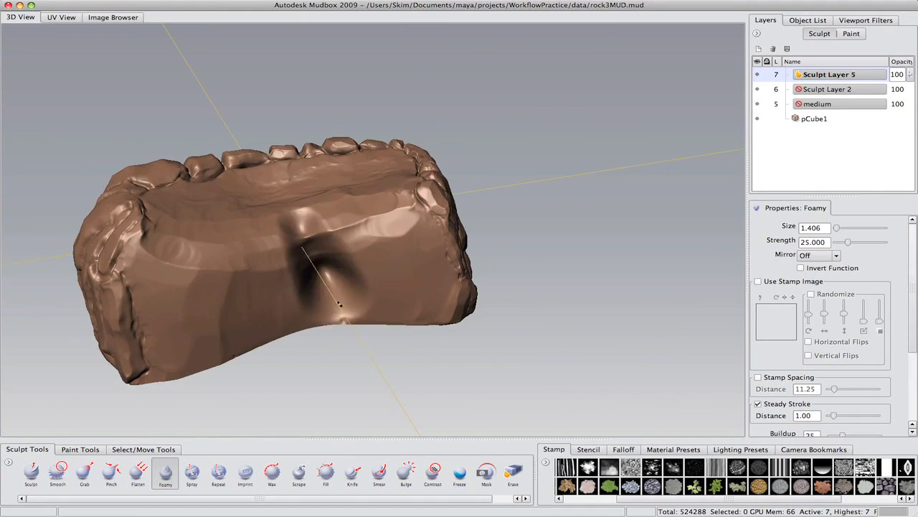
- Work on the stones of the long side with the Foamy brush at size 0.332
mouse_move(347, 249)
left_mouse_down("alt")
mouse_move(427, 246)
mouse_move(467, 297)
mouse_move(459, 287)
left_mouse_up("alt")
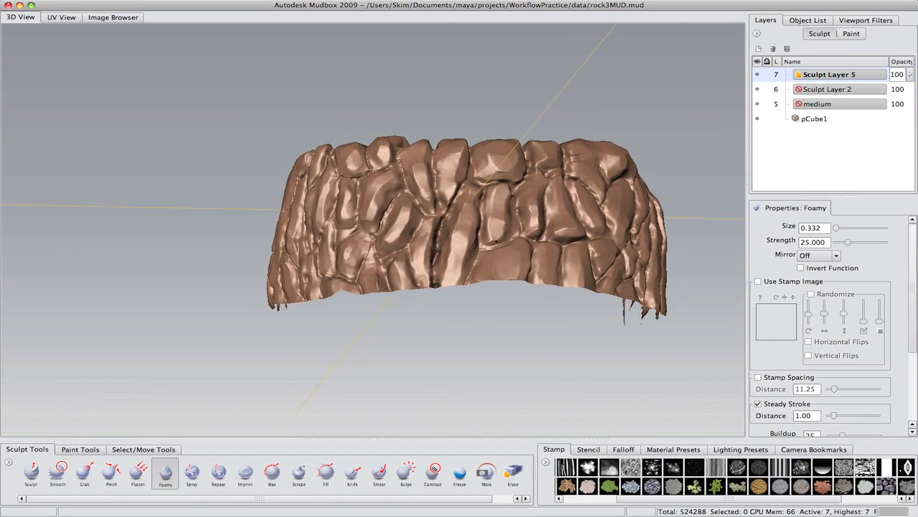
right_click_drag(459, 287, 530, 199, "alt")
left_click_drag(530, 199, 495, 352)
left_click_drag(524, 319, 462, 371, "alt")
right_click_drag(463, 371, 413, 358, "alt")
left_click_drag(412, 358, 358, 271, "alt")
left_click_drag(419, 209, 463, 166, "alt")
- Try a stamped Sculpt brush stroke at size 0.332 on the upright stone in the middle of the long side
left_click_drag(441, 310, 742, 203, "alt")
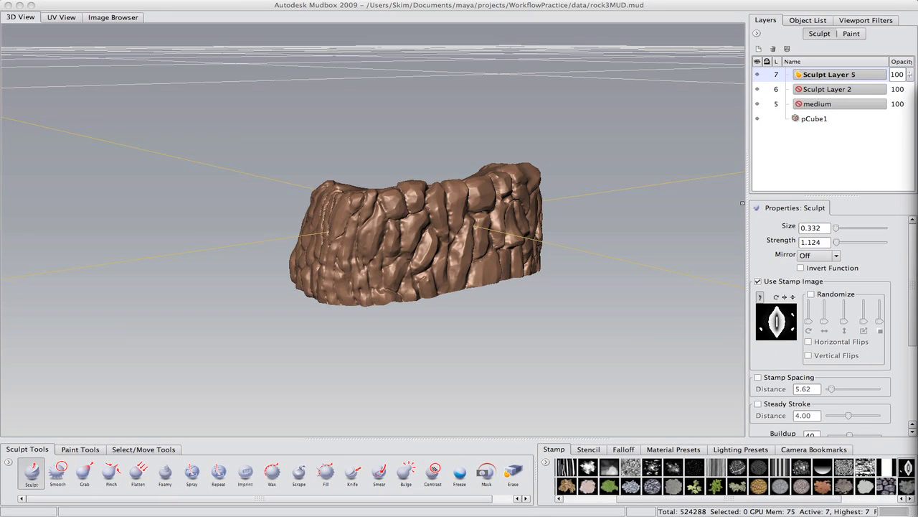
left_click_drag(572, 208, 549, 251)
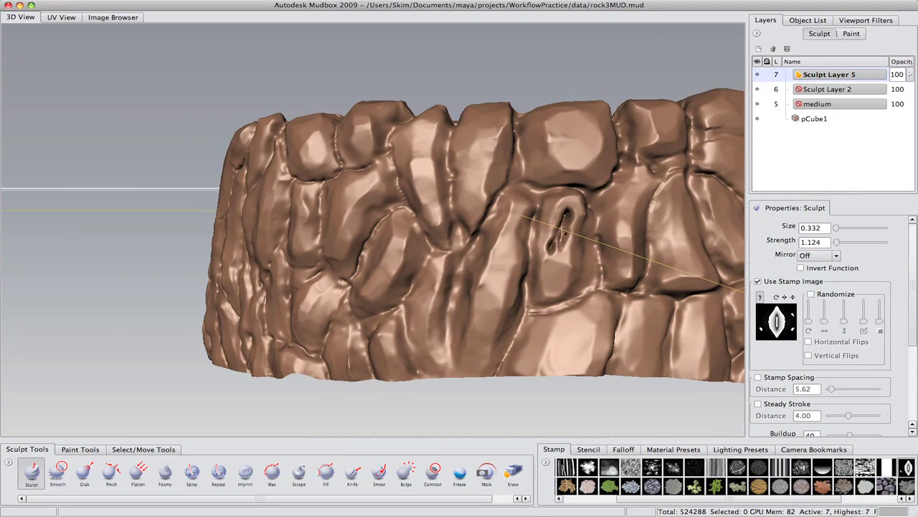
left_click_drag(502, 215, 434, 215, "alt")
- Add a new sculpt layer above Sculpt Layer 5 and subdivide the rock to level 8
right_click(815, 131)
left_click(838, 137)
key("shift+d")
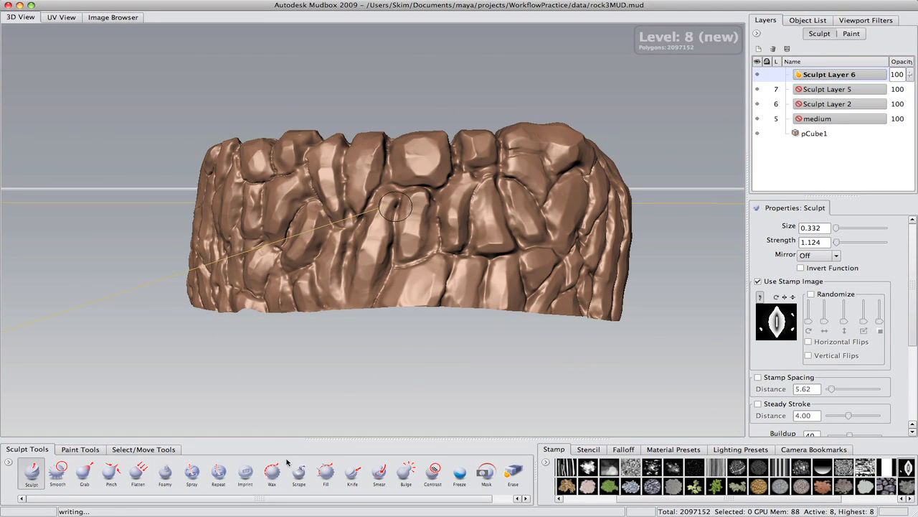
- Scrape the middle stones of the long side with the Scrape brush at size 0.332 and strength 100
left_click(757, 89)
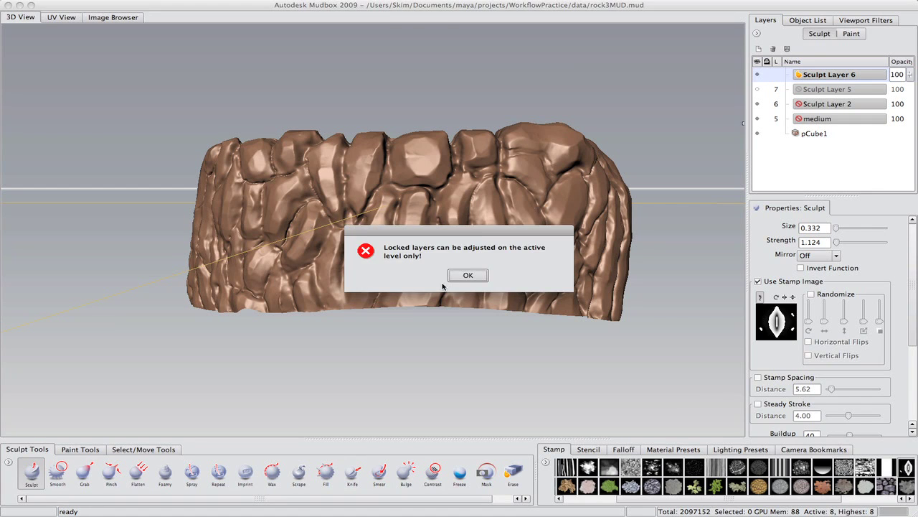
left_click(467, 275)
left_click(300, 474)
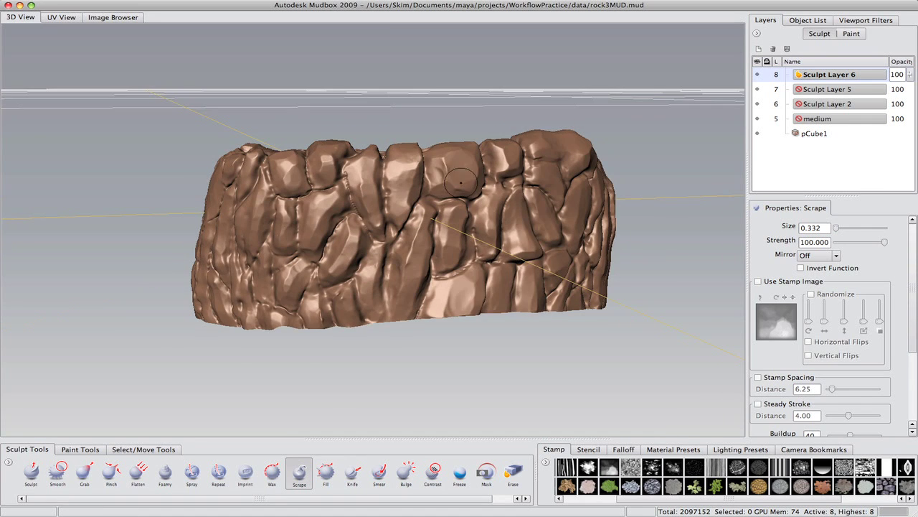
left_click_drag(461, 183, 473, 170, "alt")
mouse_move(460, 152)
left_mouse_down()
mouse_move(462, 179)
mouse_move(435, 143)
left_mouse_up()
left_click_drag(434, 189, 435, 170)
left_click_drag(441, 266, 465, 293, "alt")
left_click_drag(426, 276, 415, 291)
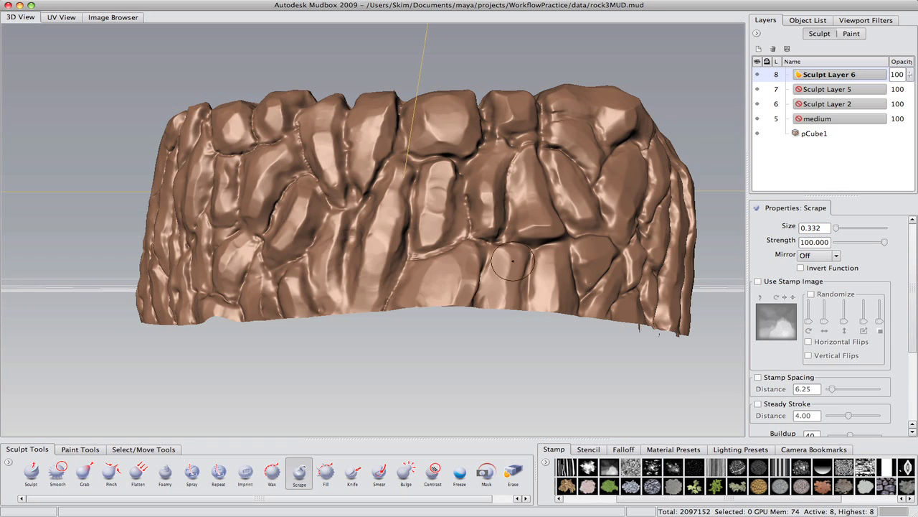
- Lower the Scrape brush strength to 66.292 and scrape the bottom-row stones toward the taller end of the long side
left_click_drag(513, 261, 500, 223, "alt")
mouse_move(548, 193)
left_mouse_down("alt")
mouse_move(522, 203)
mouse_move(513, 237)
left_mouse_up("alt")
mouse_move(501, 181)
left_mouse_down()
mouse_move(503, 209)
mouse_move(531, 244)
left_mouse_up()
left_click_drag(530, 244, 514, 194, "alt")
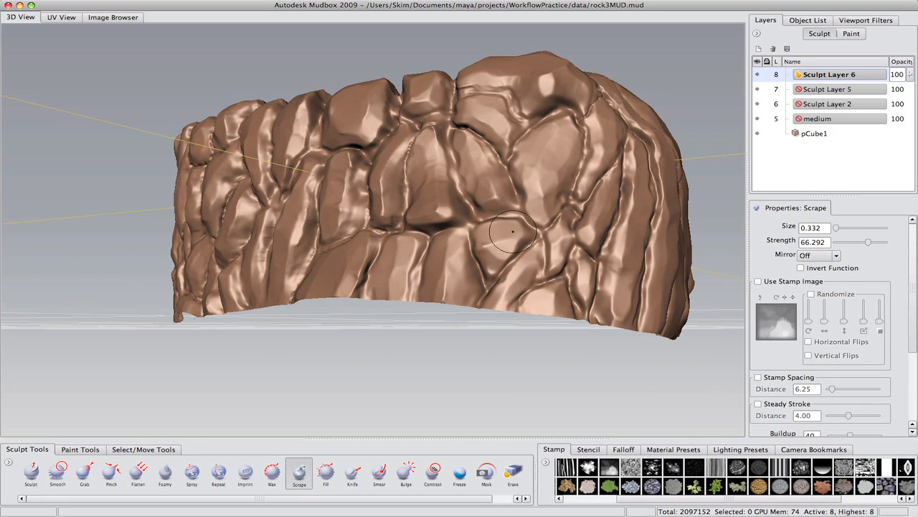
mouse_move(449, 248)
left_mouse_down()
mouse_move(459, 280)
mouse_move(496, 290)
left_mouse_up()
left_click_drag(496, 291, 481, 287)
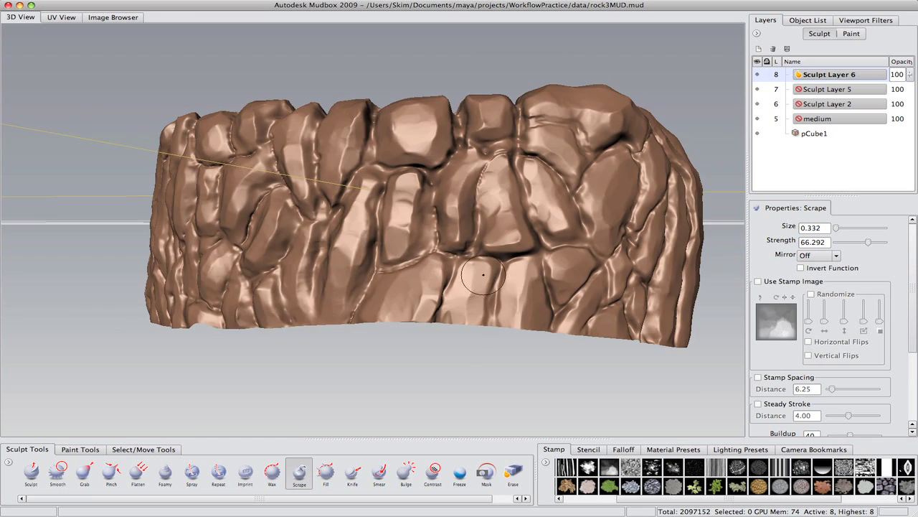
left_click_drag(480, 233, 495, 253, "alt")
- Scrape facets into the long slanted stone and its neighbours on the long side at strength 66.292
left_click_drag(401, 284, 386, 319)
left_click_drag(391, 305, 393, 267, "alt")
mouse_move(403, 200)
left_mouse_down()
mouse_move(388, 290)
mouse_move(347, 301)
left_mouse_up()
mouse_move(337, 247)
left_mouse_down()
mouse_move(343, 284)
mouse_move(355, 291)
left_mouse_up()
left_click_drag(362, 176, 369, 205)
mouse_move(370, 204)
left_mouse_down("alt")
mouse_move(393, 224)
mouse_move(310, 244)
mouse_move(334, 179)
mouse_move(330, 251)
mouse_move(324, 232)
mouse_move(332, 271)
mouse_move(329, 149)
mouse_move(304, 251)
mouse_move(327, 199)
mouse_move(324, 239)
mouse_move(294, 215)
mouse_move(304, 223)
mouse_move(311, 207)
left_mouse_up("alt")
- Set the Scrape brush size to 0.158 and work on the narrow upright stones at the corner of the long side
key("b")
mouse_move(299, 248)
left_mouse_down()
mouse_move(271, 267)
mouse_move(287, 258)
left_mouse_up()
right_click_drag(287, 258, 267, 229, "alt")
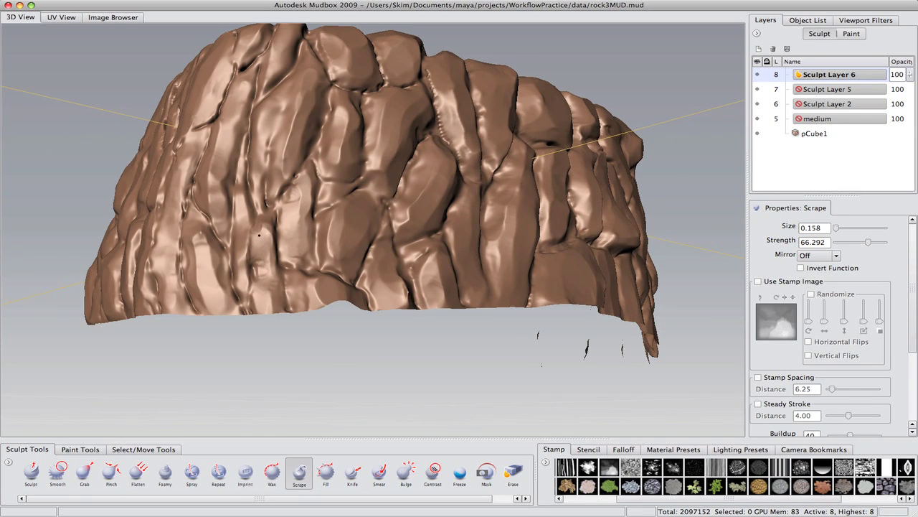
left_click_drag(330, 232, 318, 268, "alt")
left_click_drag(336, 175, 402, 194, "alt")
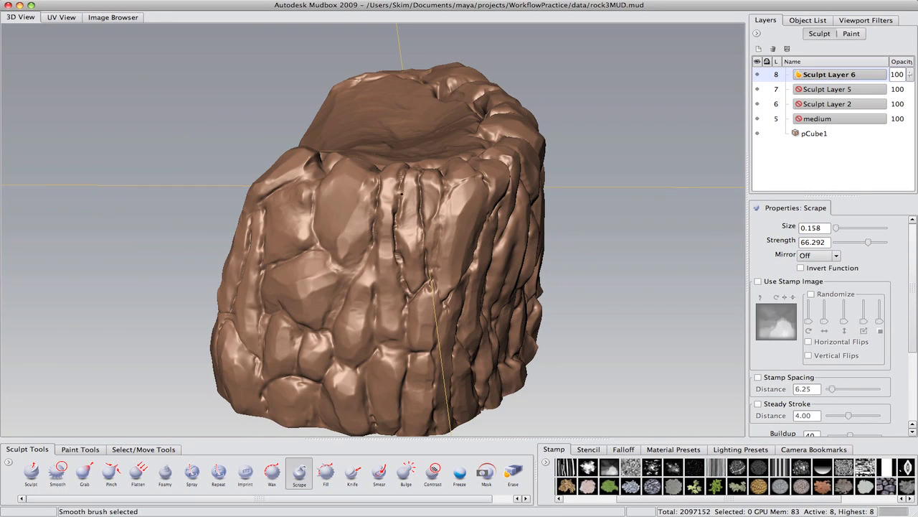
- Refine the stones around the rock's short end with Scrape strokes at size 0.158
left_click_drag(353, 331, 408, 269, "alt")
mouse_move(341, 262)
left_mouse_down("alt")
mouse_move(390, 219)
mouse_move(504, 189)
mouse_move(500, 237)
left_mouse_up("alt")
mouse_move(501, 237)
left_mouse_down("alt")
mouse_move(417, 185)
mouse_move(386, 180)
left_mouse_up("alt")
mouse_move(386, 179)
left_mouse_down()
mouse_move(384, 274)
mouse_move(394, 293)
left_mouse_up()
left_click_drag(433, 348, 434, 244, "alt")
mouse_move(434, 243)
left_mouse_down()
mouse_move(426, 268)
mouse_move(386, 280)
left_mouse_up()
mouse_move(386, 279)
left_mouse_down()
mouse_move(372, 311)
mouse_move(384, 299)
left_mouse_up()
mouse_move(384, 299)
left_mouse_down()
mouse_move(375, 263)
mouse_move(462, 238)
left_mouse_up()
- Scrape the slanted and upper stones of the long side at size 0.158 and strength 66.292
mouse_move(462, 239)
left_mouse_down("alt")
mouse_move(402, 245)
mouse_move(327, 188)
mouse_move(307, 205)
left_mouse_up("alt")
mouse_move(307, 205)
left_mouse_down()
mouse_move(330, 185)
mouse_move(320, 168)
left_mouse_up()
mouse_move(320, 168)
left_mouse_down()
mouse_move(333, 158)
mouse_move(355, 231)
mouse_move(402, 241)
left_mouse_up()
left_click_drag(322, 268, 323, 252, "alt")
right_click_drag(323, 253, 349, 252, "alt")
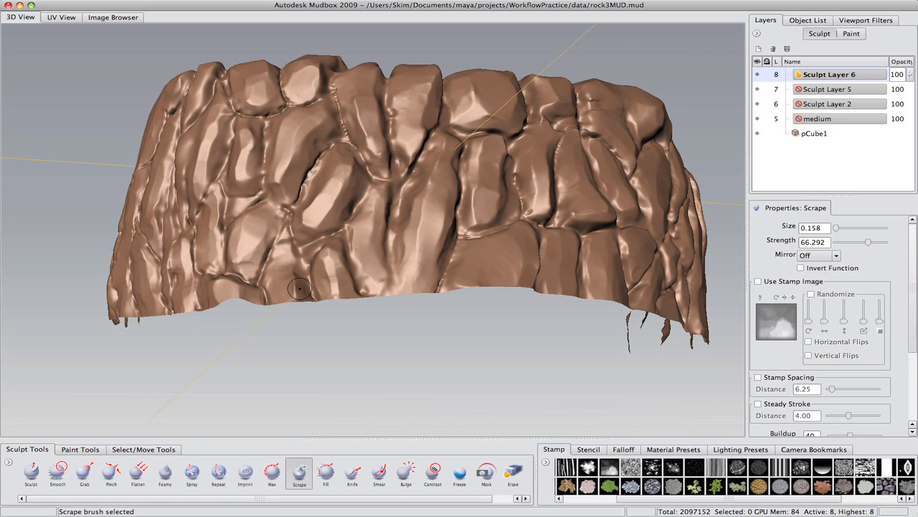
- Reshape the edges of the middle stones with the Grab brush at size 0.343, strength 100 and a wide falloff curve
mouse_move(291, 291)
left_mouse_down("alt")
mouse_move(465, 210)
mouse_move(472, 261)
mouse_move(482, 223)
left_mouse_up("alt")
left_click(85, 472)
left_click_drag(845, 314, 882, 311)
left_click_drag(845, 372, 895, 326)
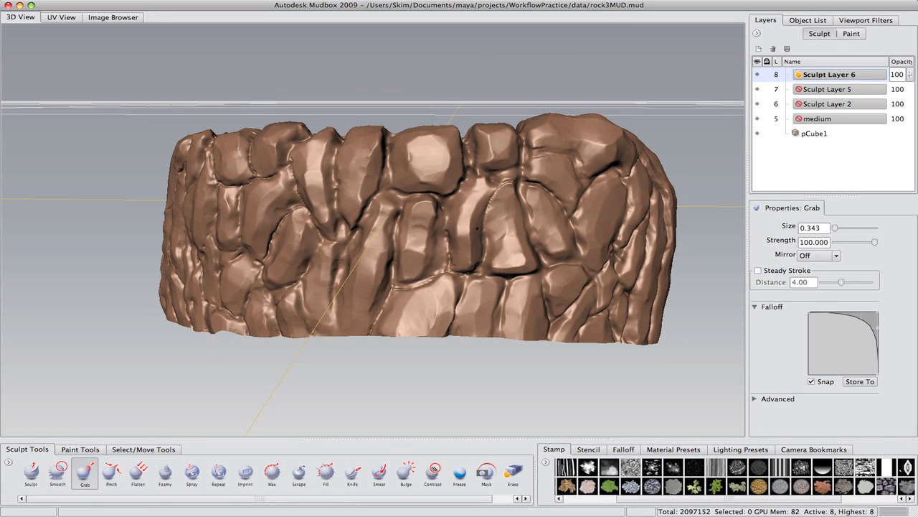
left_click_drag(496, 240, 485, 260)
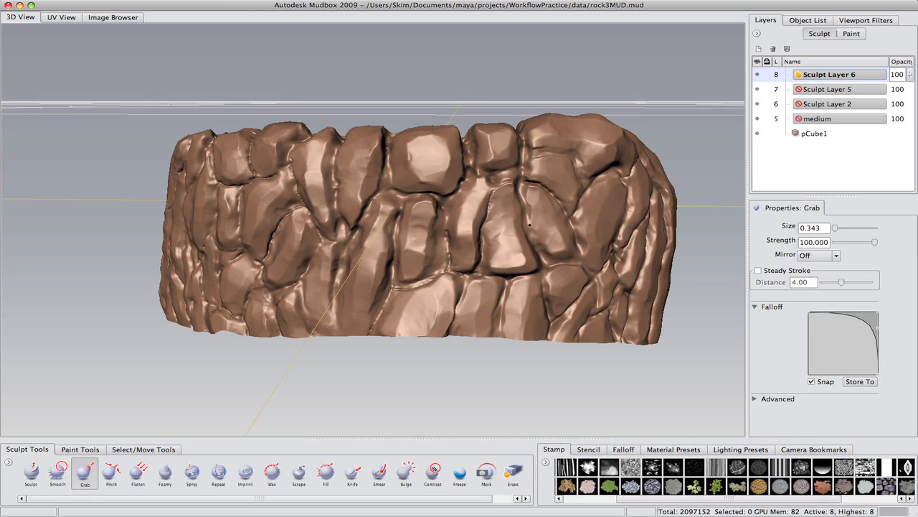
mouse_move(527, 194)
left_mouse_down()
mouse_move(495, 180)
mouse_move(459, 189)
mouse_move(455, 204)
left_mouse_up()
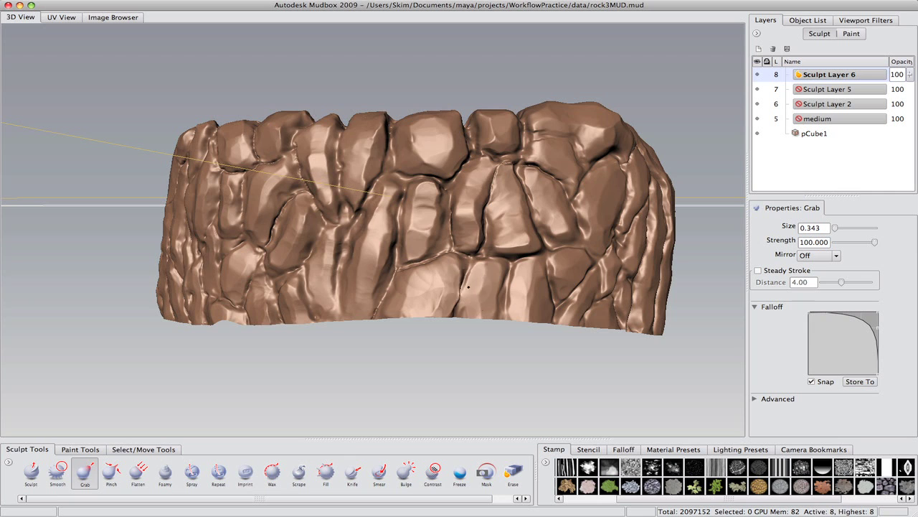
- Examine the stones of the long side and the hollowed top from several angles
mouse_move(486, 276)
left_mouse_down("alt")
mouse_move(467, 298)
mouse_move(475, 283)
left_mouse_up("alt")
mouse_move(530, 173)
left_mouse_down("alt")
mouse_move(526, 214)
mouse_move(455, 203)
mouse_move(488, 189)
mouse_move(683, 217)
left_mouse_up("alt")
mouse_move(313, 224)
left_mouse_down("alt")
mouse_move(317, 180)
mouse_move(313, 237)
mouse_move(377, 267)
left_mouse_up("alt")
left_click_drag(344, 216, 420, 304, "alt")
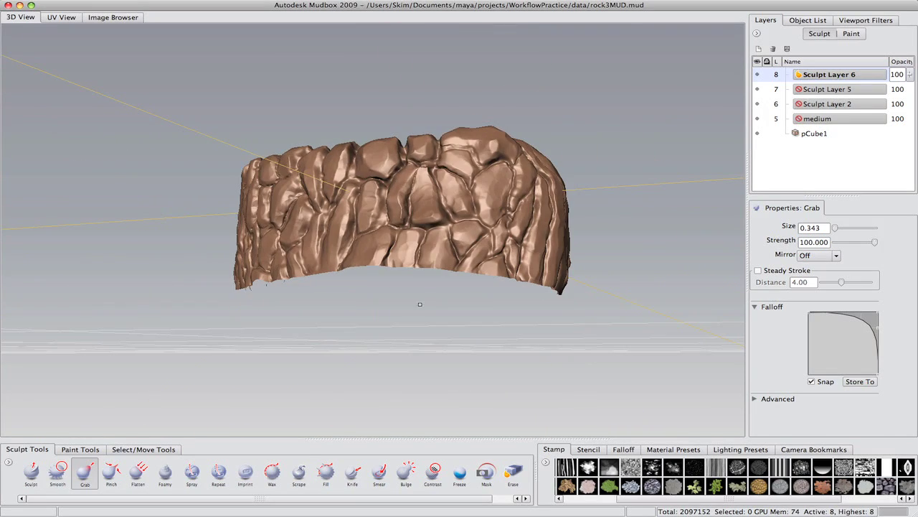
left_click(300, 473)
left_click_drag(436, 235, 455, 214, "alt")
left_click_drag(441, 274, 469, 229, "alt")
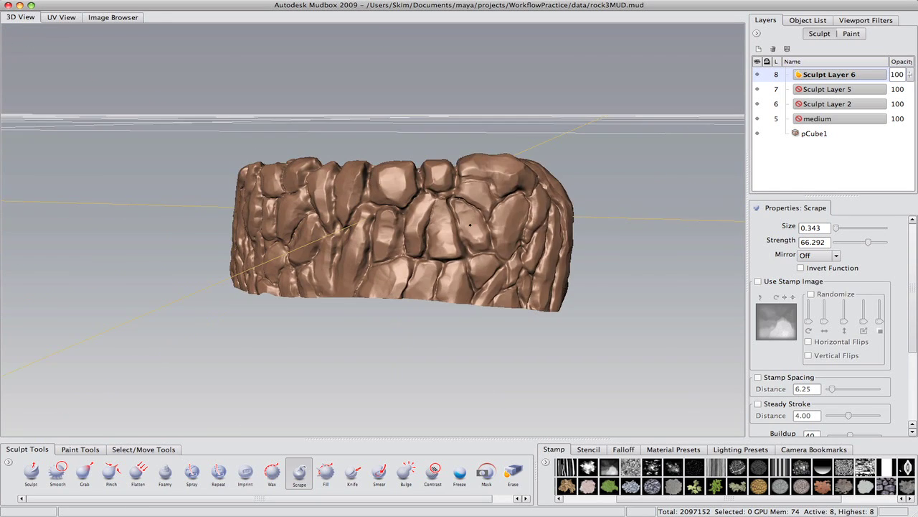
right_click_drag(469, 229, 532, 181, "alt")
left_click_drag(577, 190, 474, 134, "alt")
left_click_drag(367, 291, 556, 287, "alt")
- Flatten the smooth hollowed top of the rock with the Flatten brush at size 1.079 and strength 25
left_click(138, 475)
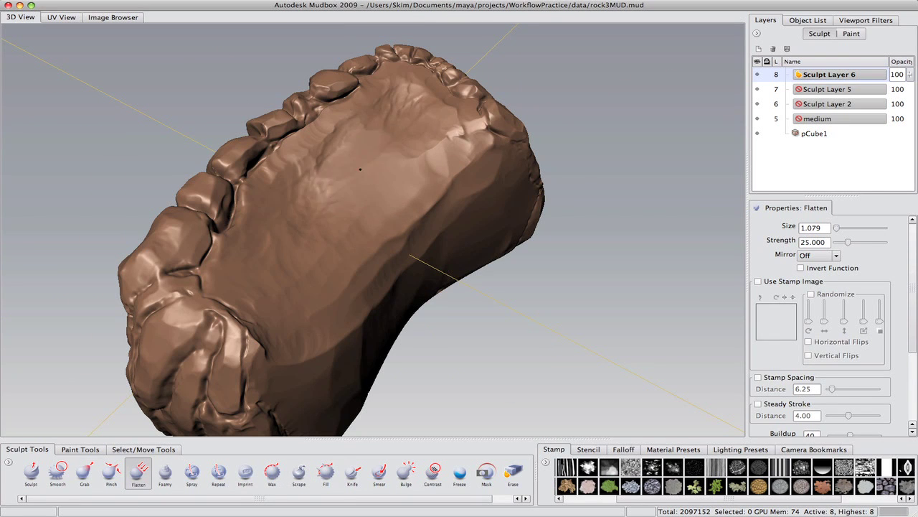
left_click_drag(373, 157, 278, 242)
mouse_move(438, 139)
left_mouse_down()
mouse_move(342, 256)
mouse_move(222, 241)
left_mouse_up()
mouse_move(222, 240)
left_mouse_down()
mouse_move(383, 234)
mouse_move(509, 200)
left_mouse_up()
mouse_move(509, 199)
left_mouse_down("alt")
mouse_move(402, 234)
mouse_move(358, 230)
mouse_move(498, 211)
mouse_move(431, 155)
left_mouse_up("alt")
- Try the Cracks_a.jpg stencil with the Sculpt brush over the stones of the long side
left_click_drag(484, 184, 132, 120, "alt")
left_click(594, 451)
left_click(797, 488)
mouse_move(535, 301)
left_mouse_down("alt")
mouse_move(547, 346)
mouse_move(603, 376)
left_mouse_up("alt")
left_click(32, 474)
left_click(798, 486)
left_click_drag(480, 270, 467, 244, "alt")
left_click(833, 226)
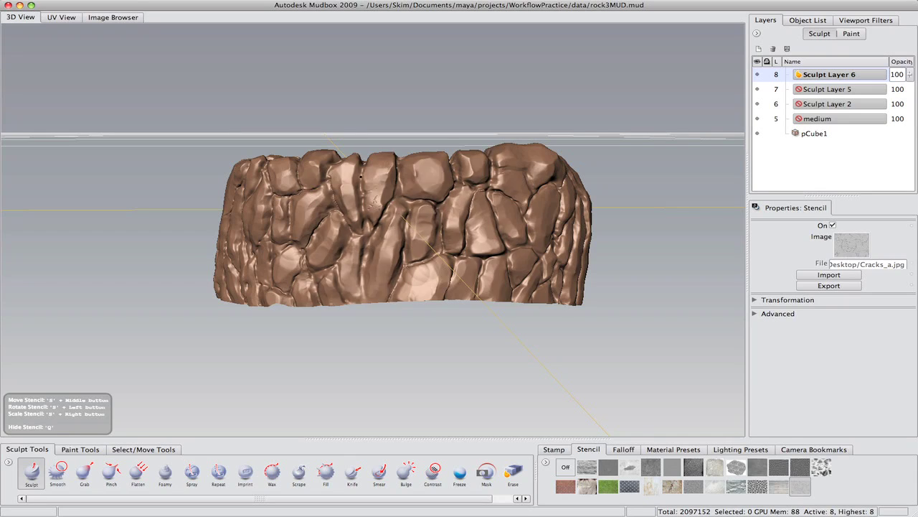
- Scrape the stones of the long side at size 1.079 and strength 66.292, and turn the stencil off
left_click(299, 472)
mouse_move(352, 258)
left_mouse_down()
mouse_move(355, 278)
mouse_move(513, 230)
left_mouse_up()
left_click_drag(495, 237, 409, 230, "alt")
right_click_drag(359, 244, 431, 244, "alt")
left_click_drag(399, 246, 394, 229)
right_click_drag(466, 222, 403, 214, "alt")
left_click_drag(403, 215, 473, 237, "alt")
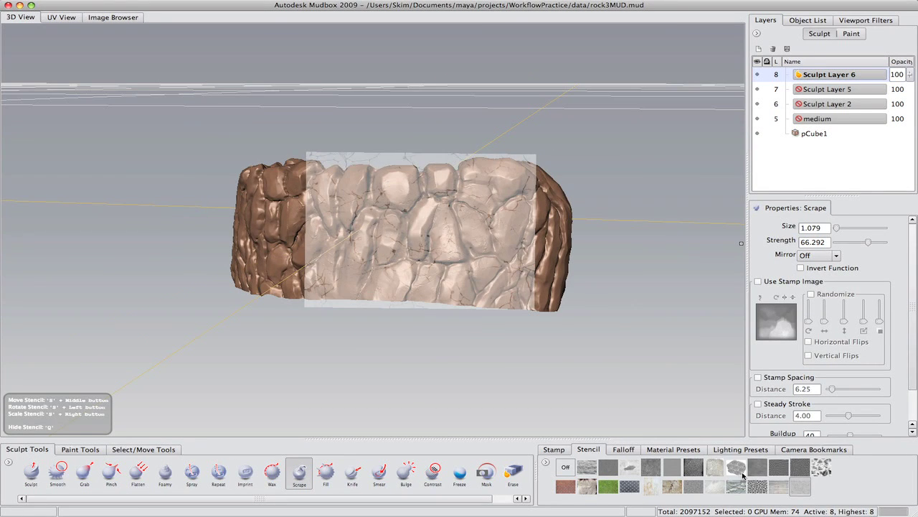
left_click(566, 467)
- Add a new sculpt layer above Sculpt Layer 6 and subdivide the rock to level 9
right_click_drag(437, 323, 517, 308, "alt")
mouse_move(459, 287)
left_mouse_down("alt")
mouse_move(517, 272)
mouse_move(511, 278)
left_mouse_up("alt")
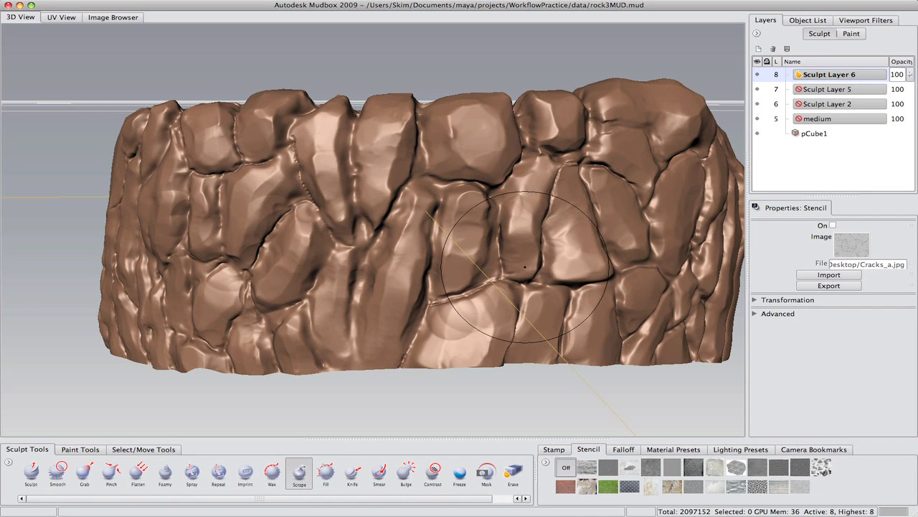
left_click(759, 49)
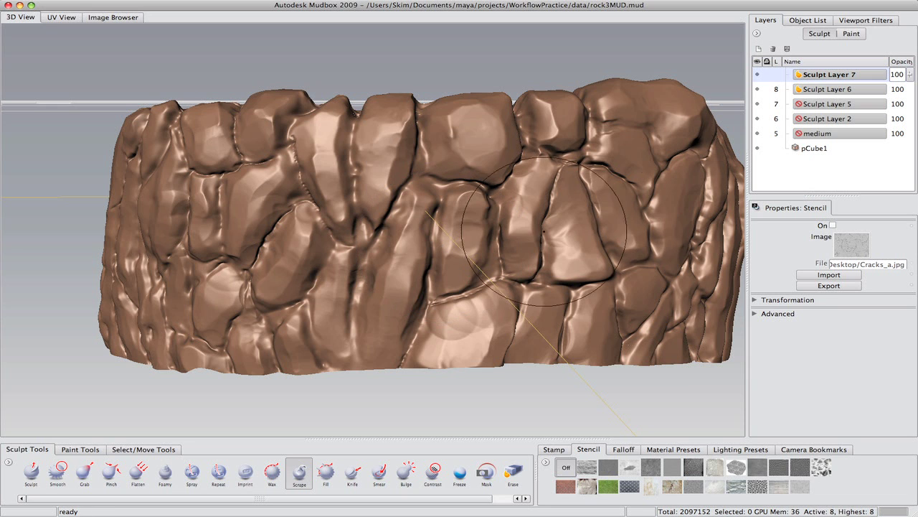
left_click_drag(540, 217, 545, 231, "alt")
key("shift+d")
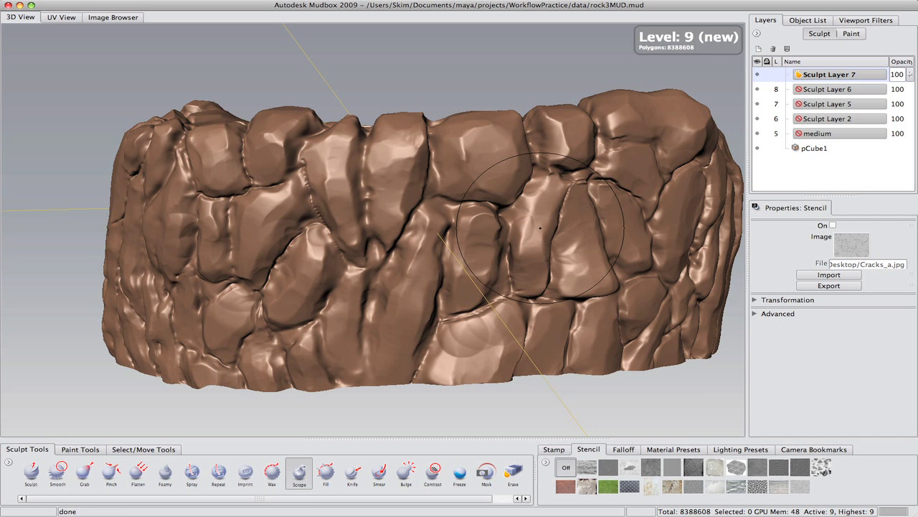
- Scrape finer facets into the middle stones of the long side on Sculpt Layer 7 with a smaller brush
mouse_move(420, 240)
left_mouse_down()
mouse_move(421, 206)
mouse_move(420, 240)
left_mouse_up()
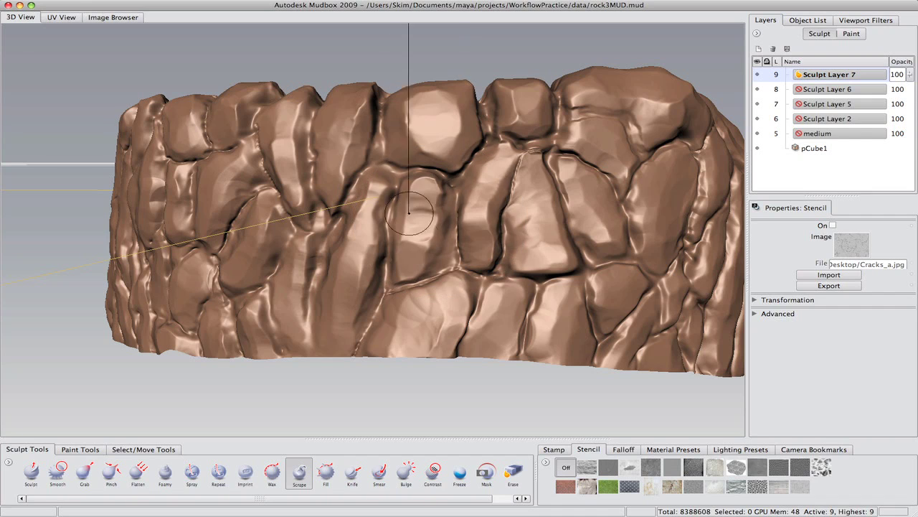
mouse_move(425, 330)
left_mouse_down("alt")
mouse_move(431, 340)
mouse_move(435, 304)
mouse_move(426, 339)
left_mouse_up("alt")
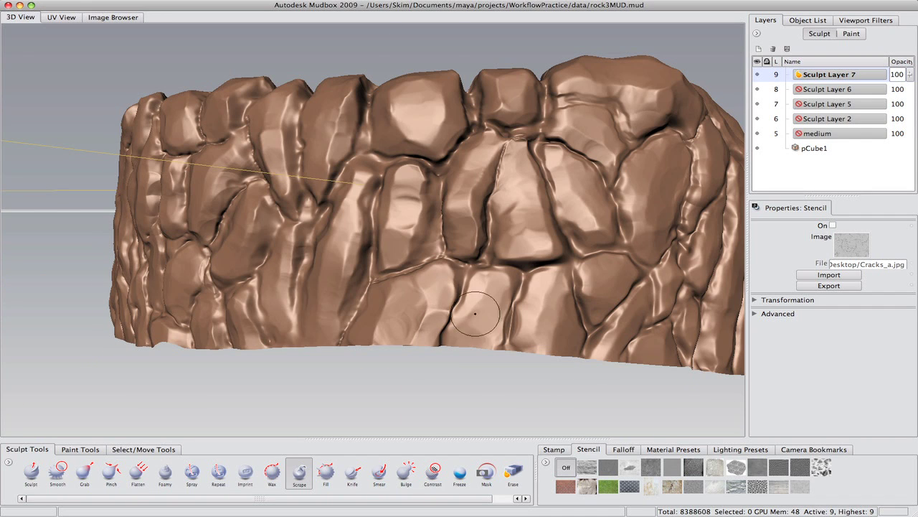
mouse_move(525, 332)
left_mouse_down()
mouse_move(526, 310)
mouse_move(516, 351)
mouse_move(537, 320)
mouse_move(537, 340)
left_mouse_up()
mouse_move(525, 225)
left_mouse_down()
mouse_move(520, 180)
mouse_move(510, 230)
mouse_move(516, 206)
mouse_move(593, 242)
mouse_move(534, 214)
left_mouse_up()
mouse_move(524, 182)
left_mouse_down()
mouse_move(511, 194)
mouse_move(515, 185)
mouse_move(501, 248)
left_mouse_up()
left_click_drag(502, 255, 506, 204, "alt")
right_click_drag(507, 203, 401, 202, "alt")
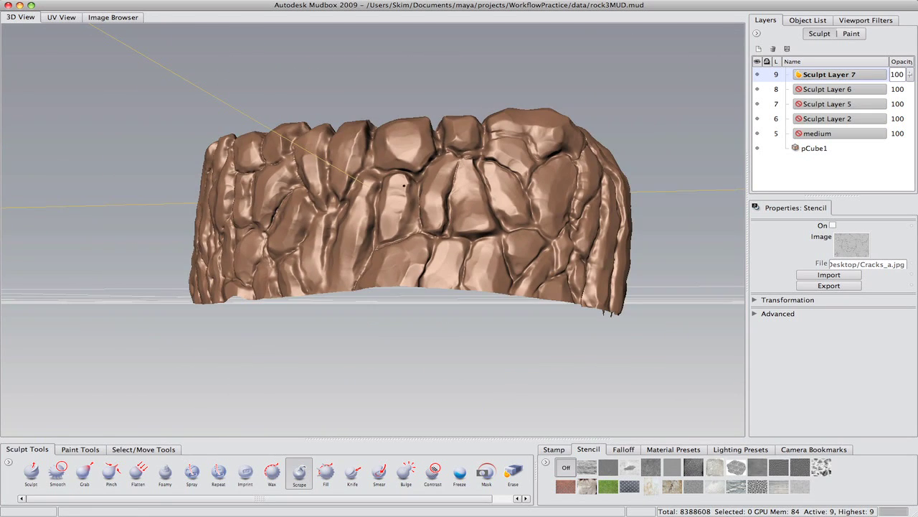
left_click_drag(404, 183, 414, 234, "alt")
right_click_drag(366, 237, 516, 201, "alt")
mouse_move(375, 188)
left_mouse_down()
mouse_move(356, 212)
mouse_move(333, 184)
mouse_move(346, 193)
mouse_move(328, 199)
mouse_move(336, 165)
left_mouse_up()
- Try the Foamy brush with the cloudy stamp image on the long side's stones and undo the stroke
right_click_drag(402, 195, 278, 223, "alt")
left_click(165, 473)
left_click(555, 450)
left_click(610, 468)
right_click(414, 233)
key("b")
mouse_move(414, 231)
left_mouse_down()
mouse_move(427, 224)
mouse_move(252, 259)
left_mouse_up()
key("super+z")
- Try Foamy strokes at size 2.247 and strength 8.989 on the middle stones and undo them
left_click(845, 229)
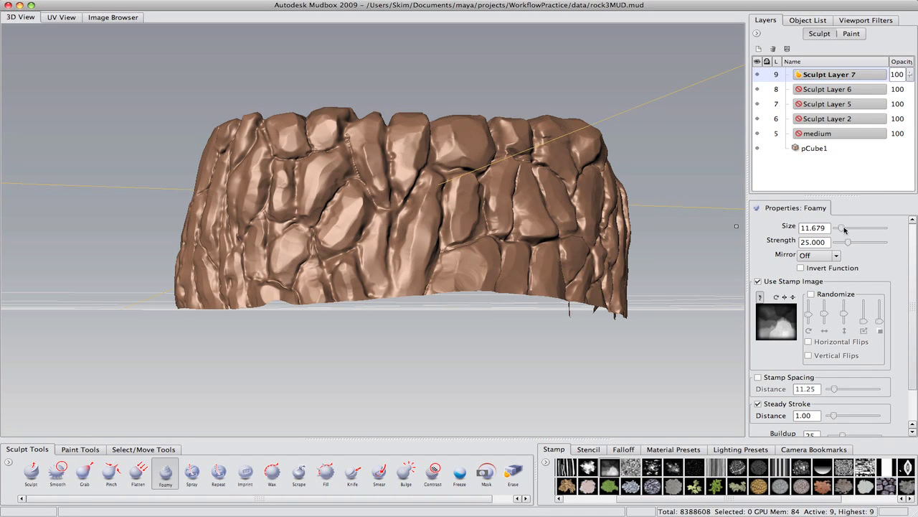
left_click_drag(841, 229, 840, 244)
left_click_drag(402, 158, 408, 182)
left_click_drag(422, 221, 427, 244)
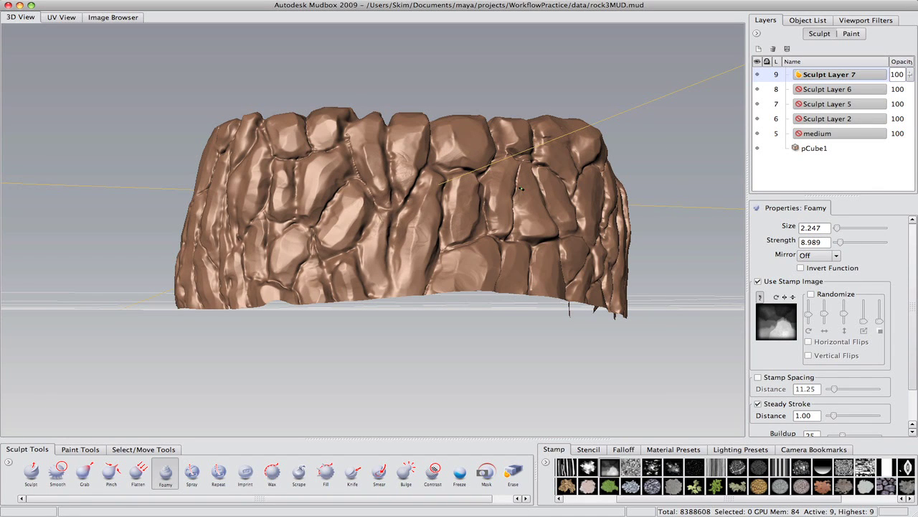
key("super+z")
key("super+z")
- Texture the stones of the long side with the Sculpt brush and cloudy stamp at size 2.247 and strength 1.124
left_click(31, 473)
left_click(609, 467)
left_click_drag(319, 165, 264, 218)
left_click_drag(448, 191, 408, 282)
left_click_drag(480, 118, 398, 162, "alt")
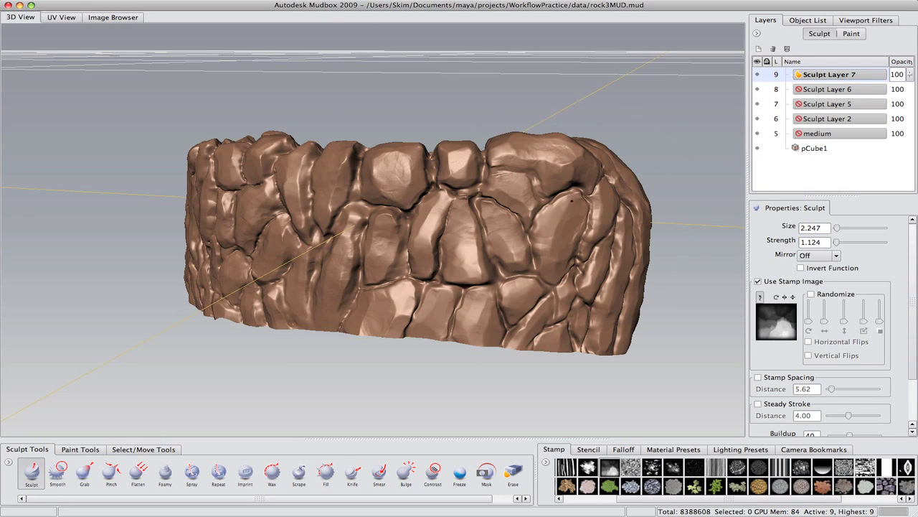
- Add stamped Sculpt texture to the smooth top and back wall at size 2.247 and strength 1.124
left_click_drag(601, 224, 529, 273, "alt")
left_click_drag(513, 133, 222, 268, "alt")
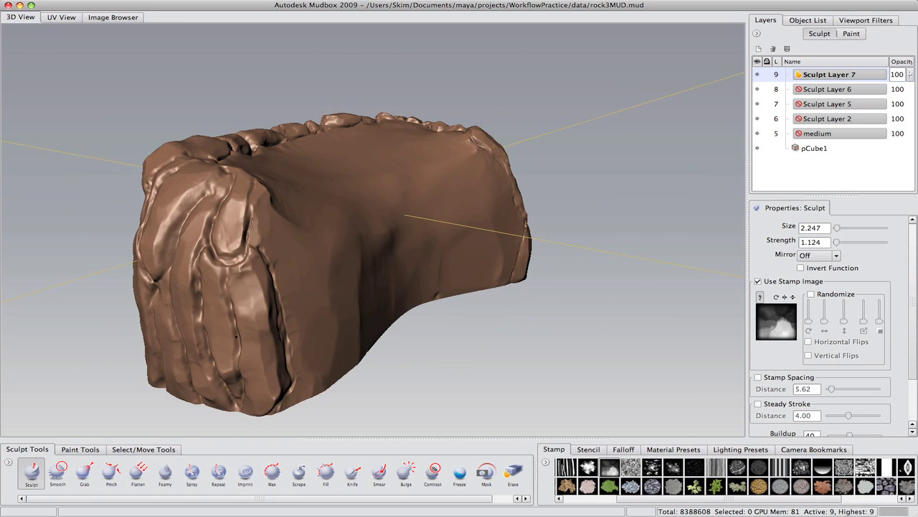
left_click_drag(171, 118, 429, 131, "alt")
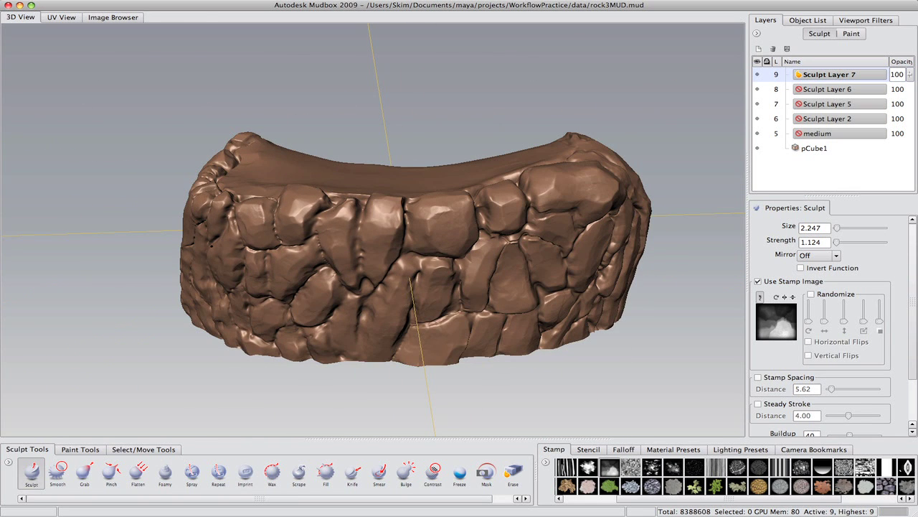
mouse_move(294, 272)
left_mouse_down("alt")
mouse_move(440, 204)
mouse_move(373, 178)
mouse_move(633, 197)
mouse_move(582, 270)
mouse_move(667, 219)
left_mouse_up("alt")
mouse_move(335, 215)
left_mouse_down()
mouse_move(277, 206)
mouse_move(391, 193)
left_mouse_up()
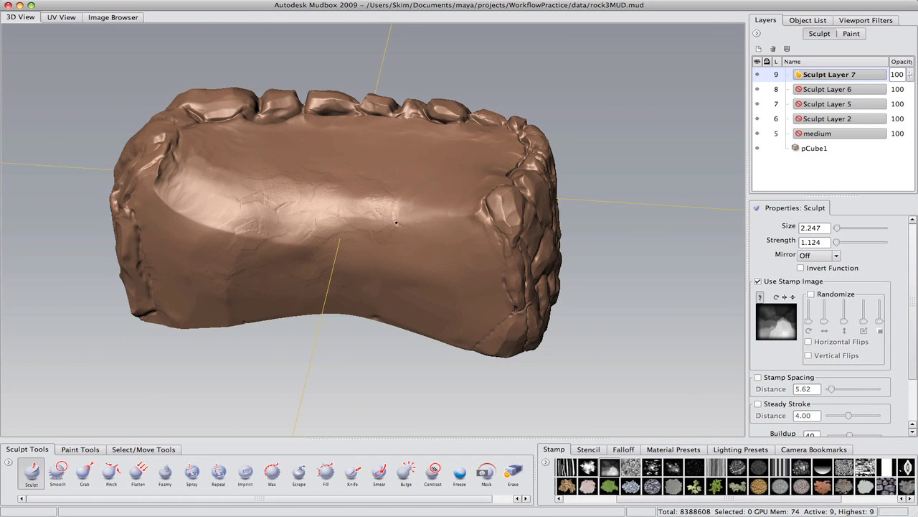
left_click_drag(396, 223, 419, 177)
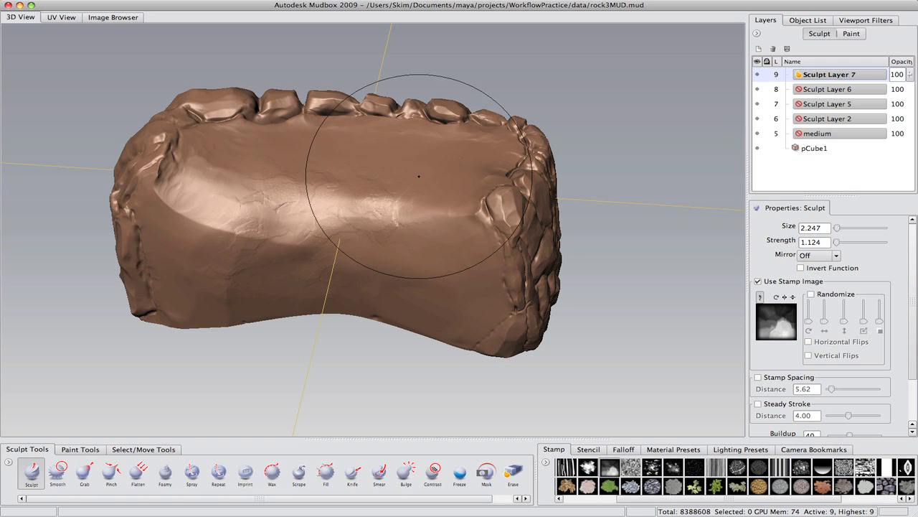
- Turn off the Sculpt brush's stamp image and activate the Cracks_a.jpg stencil over the long side
mouse_move(601, 182)
left_mouse_down("alt")
mouse_move(562, 164)
mouse_move(435, 375)
left_mouse_up("alt")
right_click_drag(435, 375, 370, 336, "alt")
left_click(587, 449)
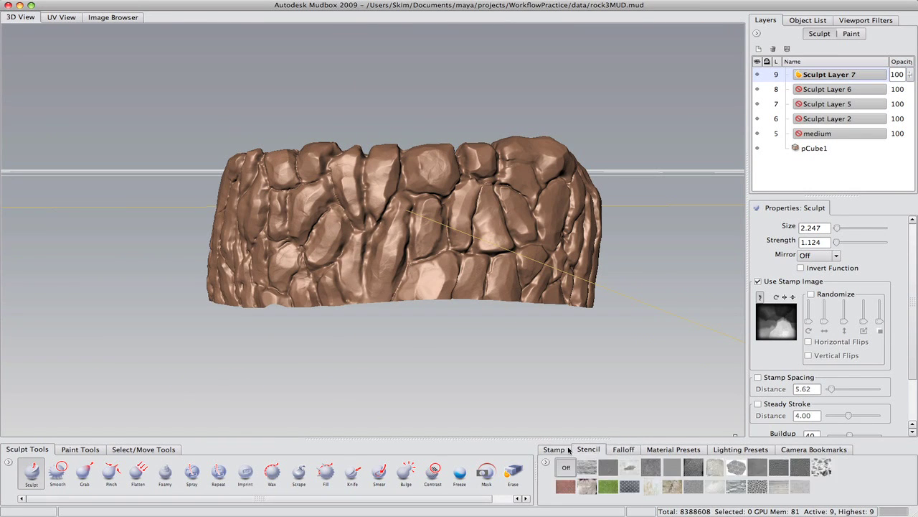
left_click(555, 449)
left_click(758, 281)
left_click(588, 449)
left_click(800, 487)
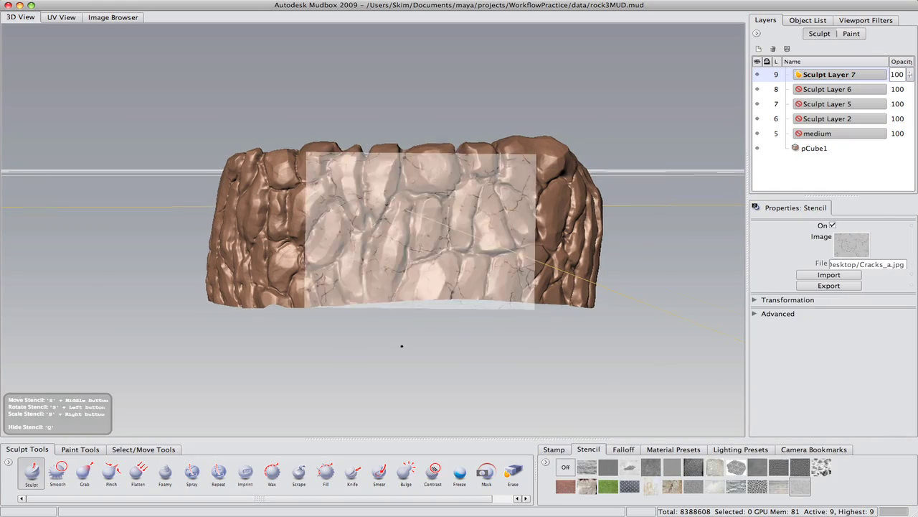
- Sculpt cracks through the Cracks_a.jpg stencil onto the large top block and the lower stones, and hide the stencil
right_click_drag(402, 345, 580, 239, "alt")
mouse_move(581, 239)
middle_mouse_down("alt")
mouse_move(488, 226)
mouse_move(445, 198)
middle_mouse_up("alt")
left_click_drag(337, 218, 438, 210)
left_click_drag(438, 210, 343, 216, "alt")
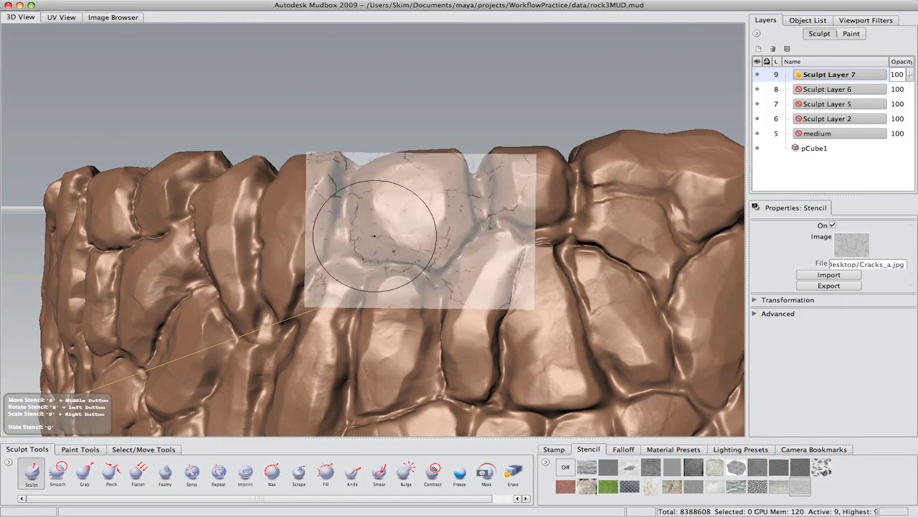
left_click_drag(374, 236, 475, 202, "alt")
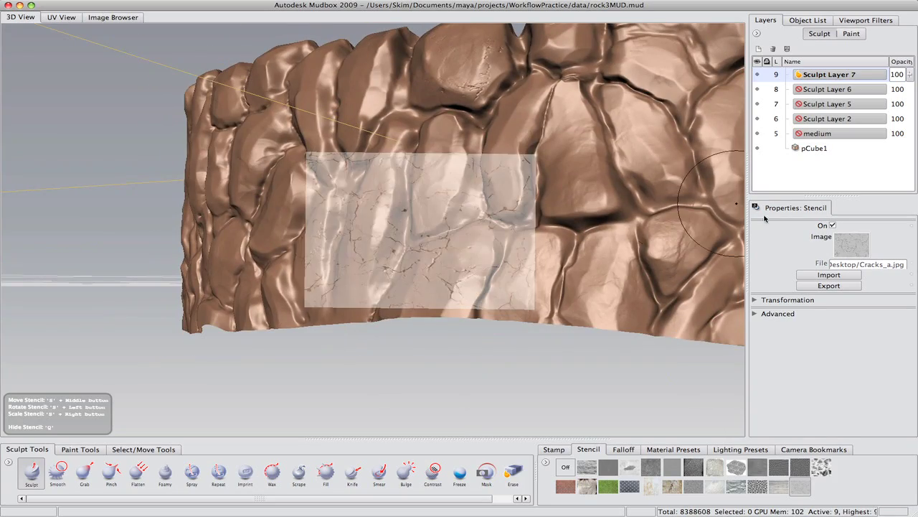
key("q")
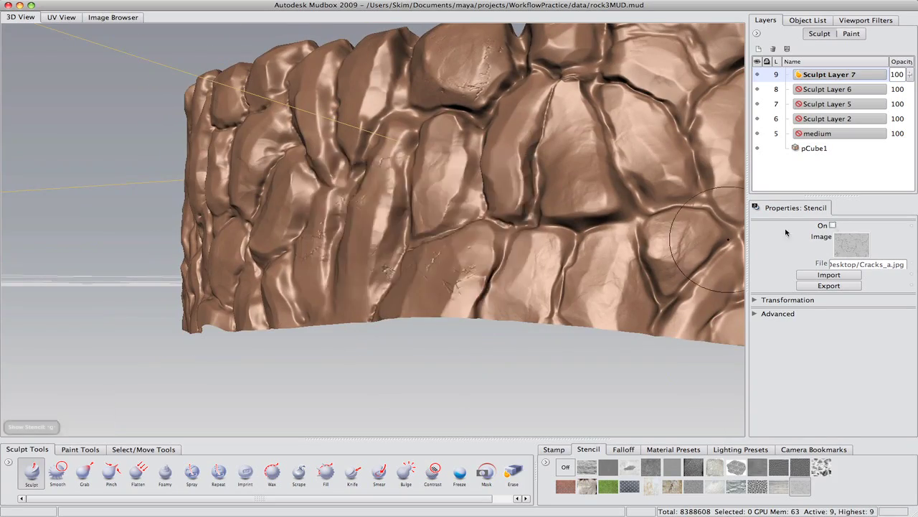
- Sculpt cracks through the Cracks_a.jpg stencil onto the narrow upright stones of the rounded end, and hide the stencil
right_click_drag(617, 266, 560, 266, "alt")
left_click_drag(559, 265, 662, 230, "alt")
key("q")
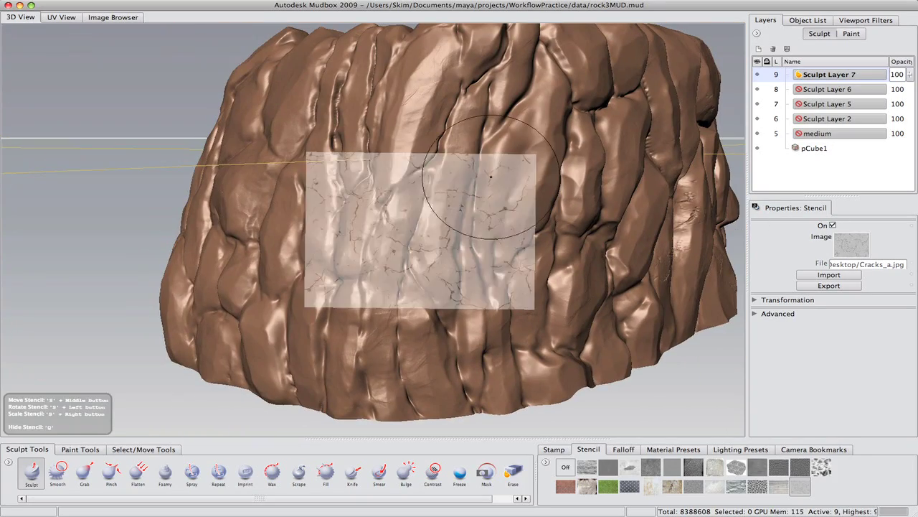
left_click_drag(416, 234, 458, 203, "alt")
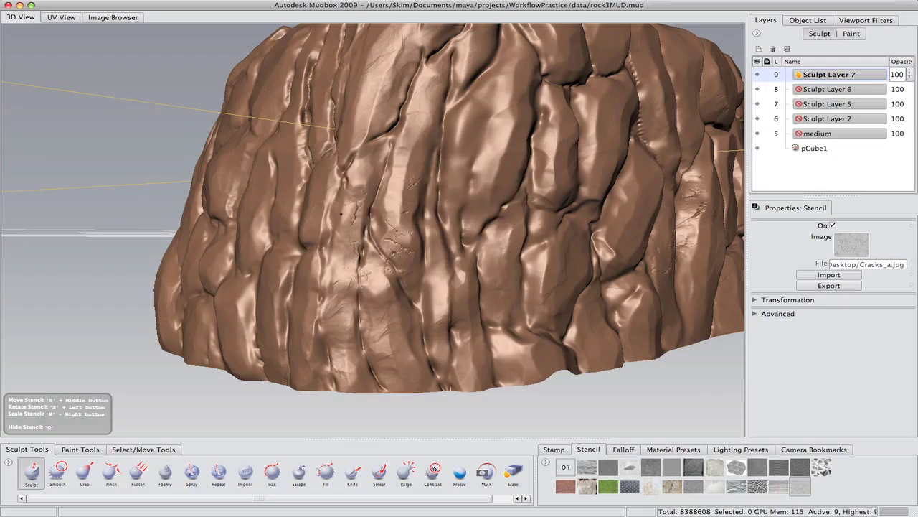
left_click_drag(473, 152, 433, 173, "alt")
right_click_drag(432, 231, 239, 246, "alt")
key("q")
- Inspect the sculpted rock from all around, checking the rounded end and the long side
left_click_drag(240, 247, 648, 252, "alt")
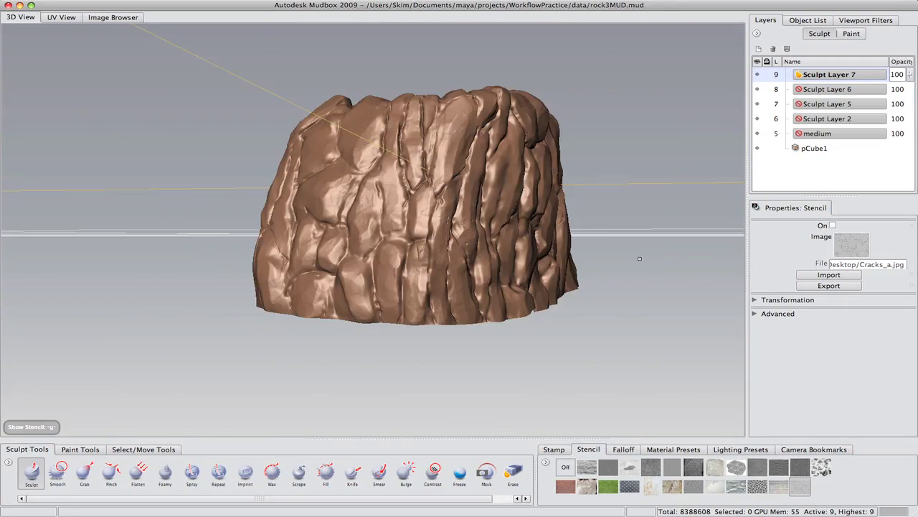
right_click_drag(459, 251, 574, 244, "alt")
left_click_drag(531, 244, 567, 287, "alt")
right_click_drag(567, 287, 488, 308, "alt")
left_click_drag(488, 309, 466, 312, "alt")
right_click_drag(465, 312, 430, 313, "alt")
mouse_move(431, 312)
left_mouse_down("alt")
mouse_move(473, 330)
mouse_move(583, 267)
left_mouse_up("alt")
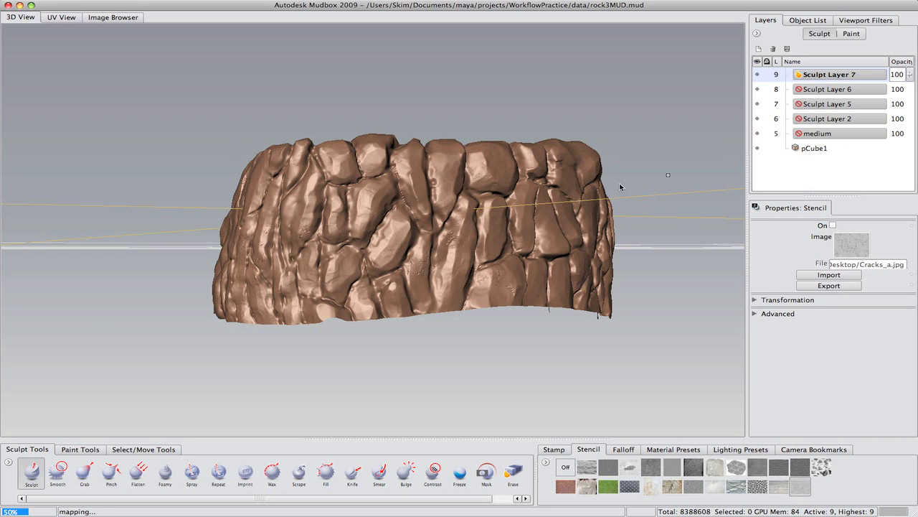
- Compare the rock's detail across its subdivision levels and leave it at level 6
key("Page_Down")
key("Page_Up")
key("Page_Down")
left_click_drag(477, 149, 478, 98, "alt")
key("Page_Up")
key("Page_Down")
key("Page_Up")
key("Page_Down")
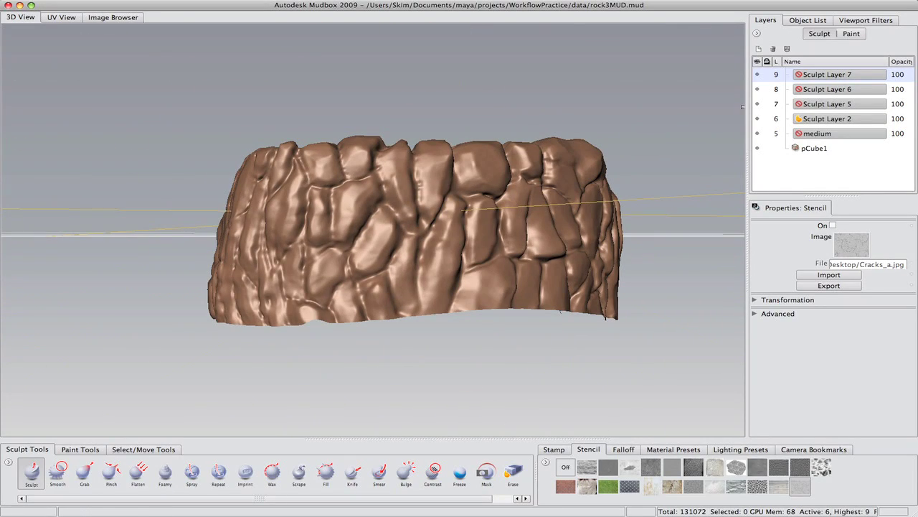
- Select the pCube1 mesh in the object list and export it at level 6 as an object file named rock3Medi
left_click(787, 49)
left_click(808, 20)
left_click(813, 134)
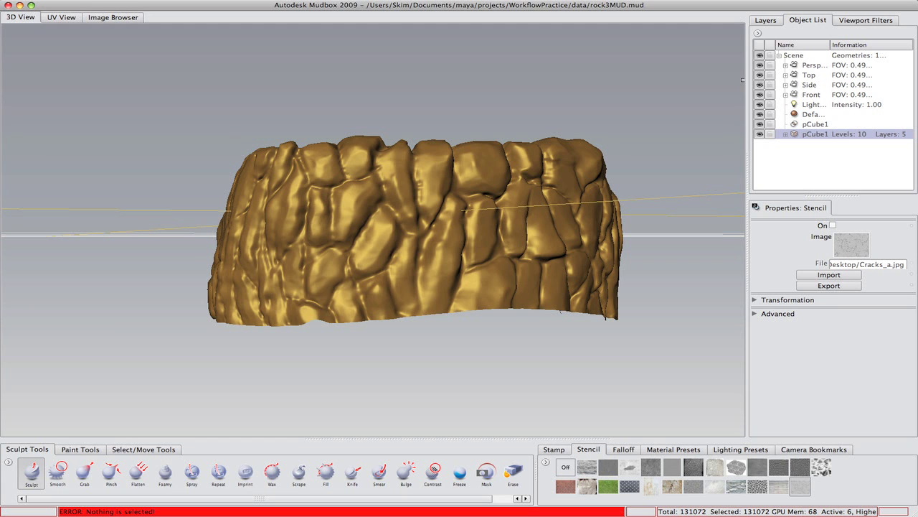
left_click(445, 51)
left_click(441, 164)
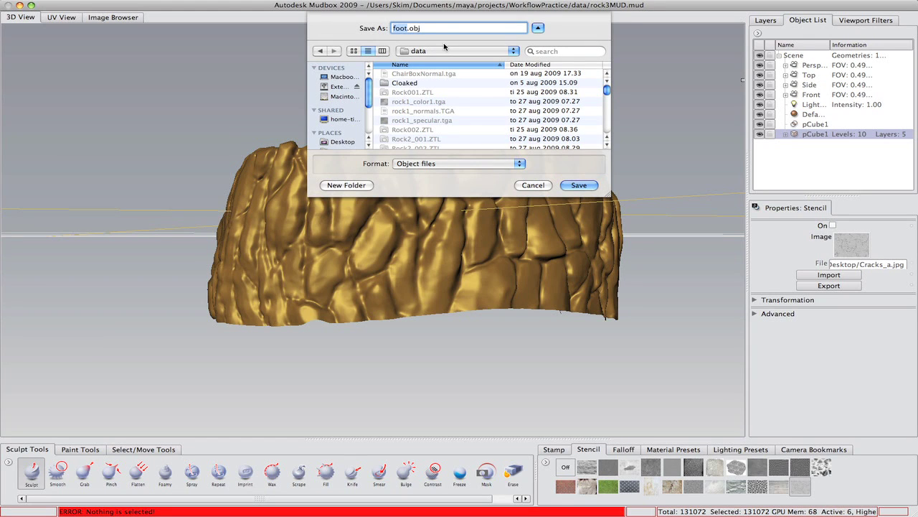
type("rock3Medi")
key("Return")
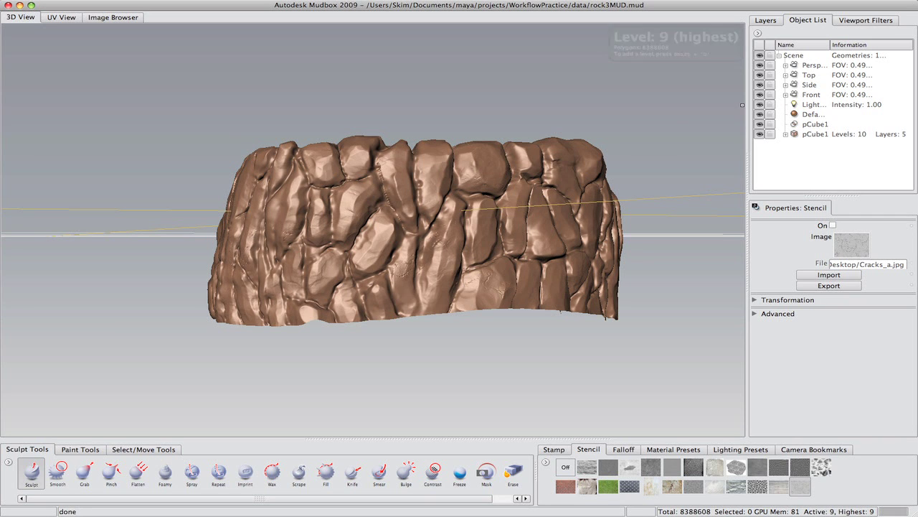
- Export the pCube1 mesh at level 9 under the name rock3High and save the scene
left_click(804, 135)
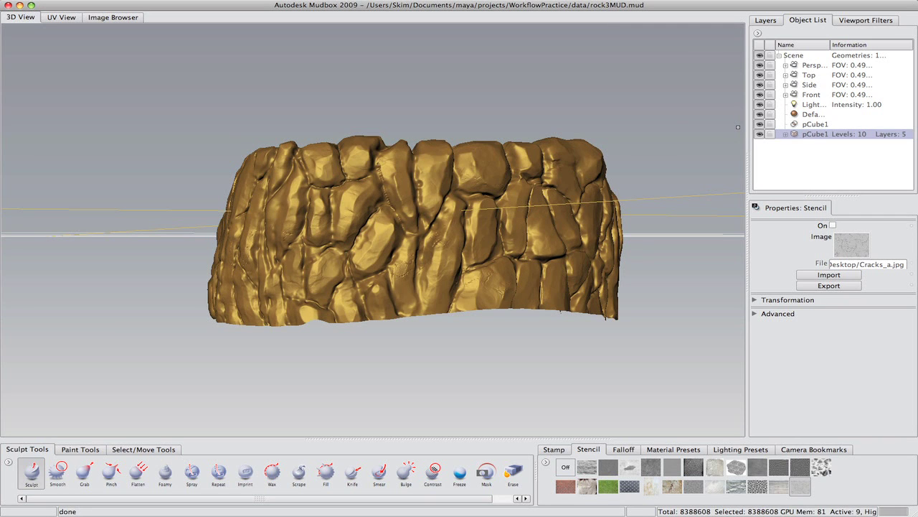
type("rock3High")
key("Return")
key("super+s")
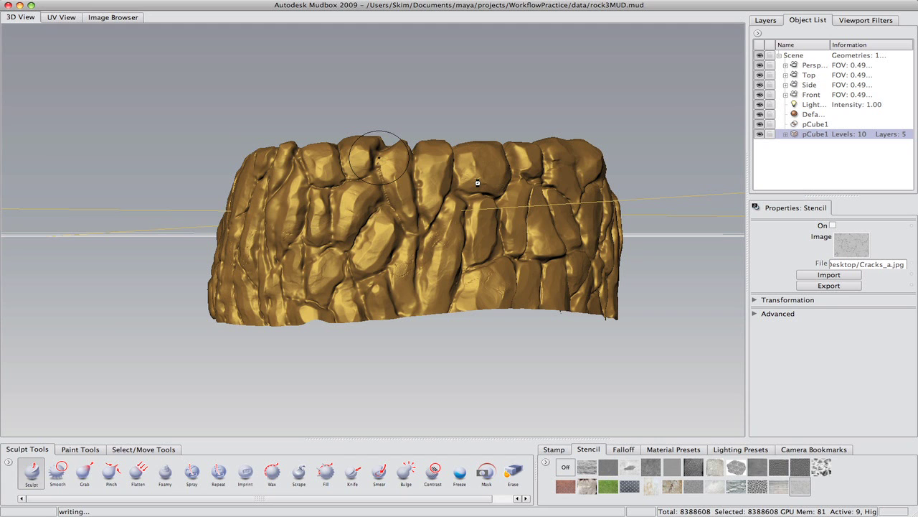